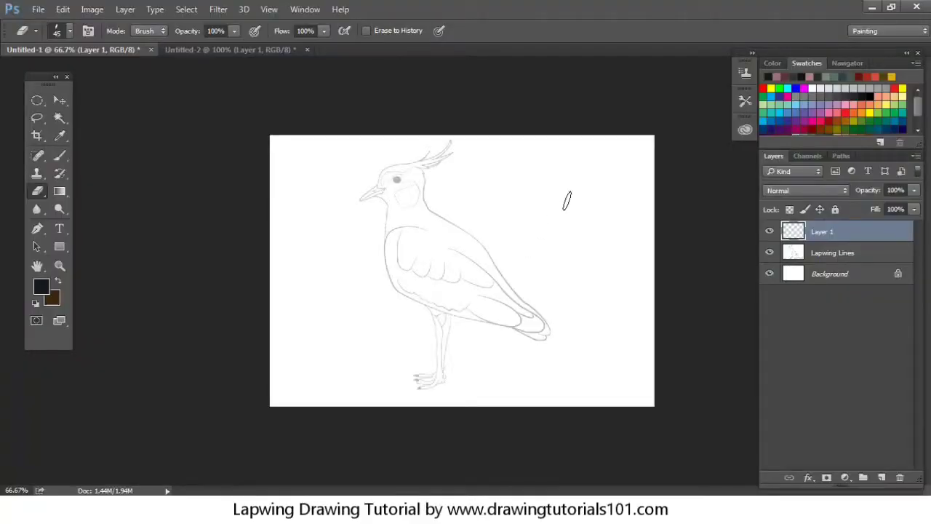
# Choose near-black and a hard round brush, and paint dark strokes across the chest
pyautogui.click(40, 287)
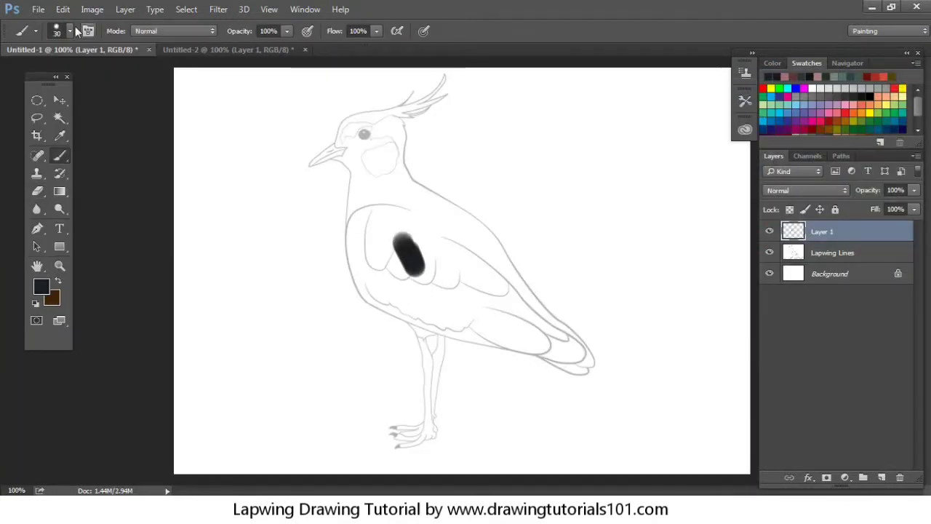
pyautogui.click(70, 30)
pyautogui.moveTo(41, 97); pyautogui.dragTo(72, 76)
pyautogui.moveTo(385, 175); pyautogui.dragTo(404, 273)
pyautogui.moveTo(360, 216)
pyautogui.mouseDown()
pyautogui.moveTo(371, 131)
pyautogui.moveTo(408, 262)
pyautogui.mouseUp()
# Undo the wide chest stroke and repaint the chest, neck and back in black
pyautogui.hotkey('ctrl', 'alt', 'z')
pyautogui.hotkey('ctrl', 'alt', 'z')
pyautogui.moveTo(382, 170); pyautogui.dragTo(400, 284)
pyautogui.moveTo(376, 149); pyautogui.dragTo(382, 276)
pyautogui.moveTo(386, 240)
pyautogui.mouseDown()
pyautogui.moveTo(373, 131)
pyautogui.moveTo(389, 248)
pyautogui.mouseUp()
pyautogui.press('[')
pyautogui.press('[')
pyautogui.press('[')
pyautogui.moveTo(371, 120)
pyautogui.mouseDown()
pyautogui.moveTo(360, 189)
pyautogui.moveTo(396, 225)
pyautogui.moveTo(426, 202)
pyautogui.moveTo(437, 262)
pyautogui.moveTo(480, 240)
pyautogui.moveTo(391, 161)
pyautogui.moveTo(381, 269)
pyautogui.moveTo(490, 245)
pyautogui.moveTo(505, 268)
pyautogui.moveTo(407, 306)
pyautogui.moveTo(368, 197)
pyautogui.moveTo(379, 287)
pyautogui.moveTo(371, 208)
pyautogui.moveTo(374, 270)
pyautogui.moveTo(416, 260)
pyautogui.moveTo(492, 313)
pyautogui.moveTo(551, 335)
pyautogui.moveTo(546, 312)
pyautogui.moveTo(516, 286)
pyautogui.moveTo(566, 325)
pyautogui.moveTo(571, 336)
pyautogui.moveTo(531, 323)
pyautogui.moveTo(534, 343)
pyautogui.moveTo(565, 354)
pyautogui.moveTo(536, 333)
pyautogui.moveTo(561, 355)
pyautogui.mouseUp()
pyautogui.click(70, 31)
pyautogui.press(']')
# Paint the head, crown and beak base black with a smaller brush, up to the crest
pyautogui.moveTo(378, 155)
pyautogui.mouseDown()
pyautogui.moveTo(374, 177)
pyautogui.moveTo(380, 131)
pyautogui.moveTo(396, 135)
pyautogui.moveTo(391, 171)
pyautogui.moveTo(389, 120)
pyautogui.moveTo(384, 165)
pyautogui.mouseUp()
pyautogui.press('[')
pyautogui.press('[')
pyautogui.press('[')
pyautogui.hotkey('ctrl', 'z')
pyautogui.press('[')
pyautogui.press('[')
pyautogui.press('[')
pyautogui.press('[')
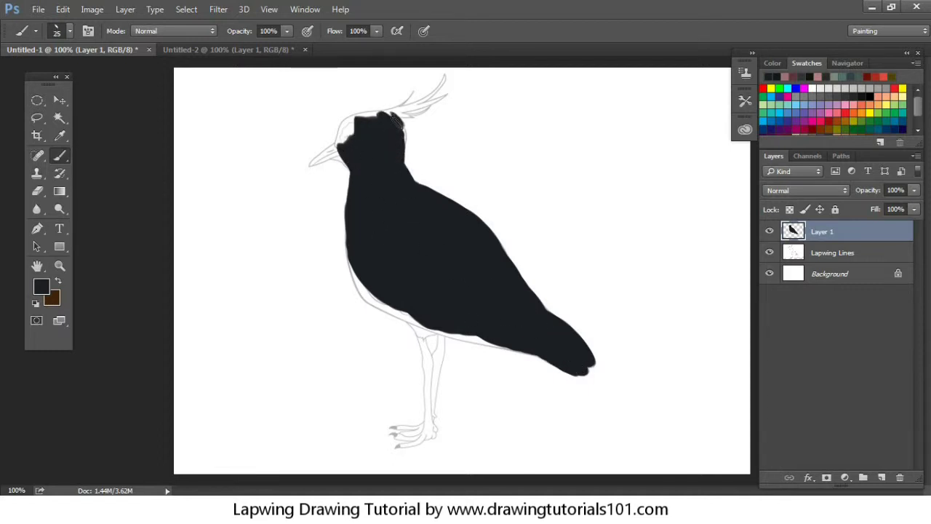
pyautogui.moveTo(375, 123)
pyautogui.mouseDown()
pyautogui.moveTo(340, 149)
pyautogui.moveTo(356, 117)
pyautogui.moveTo(347, 116)
pyautogui.moveTo(387, 123)
pyautogui.mouseUp()
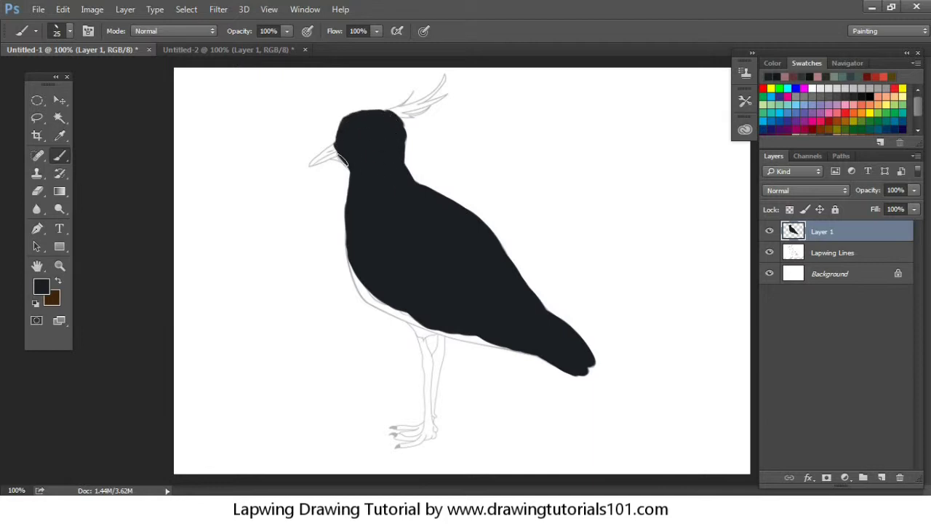
pyautogui.click(64, 30)
pyautogui.moveTo(341, 149); pyautogui.dragTo(312, 163)
pyautogui.moveTo(370, 118); pyautogui.dragTo(412, 110)
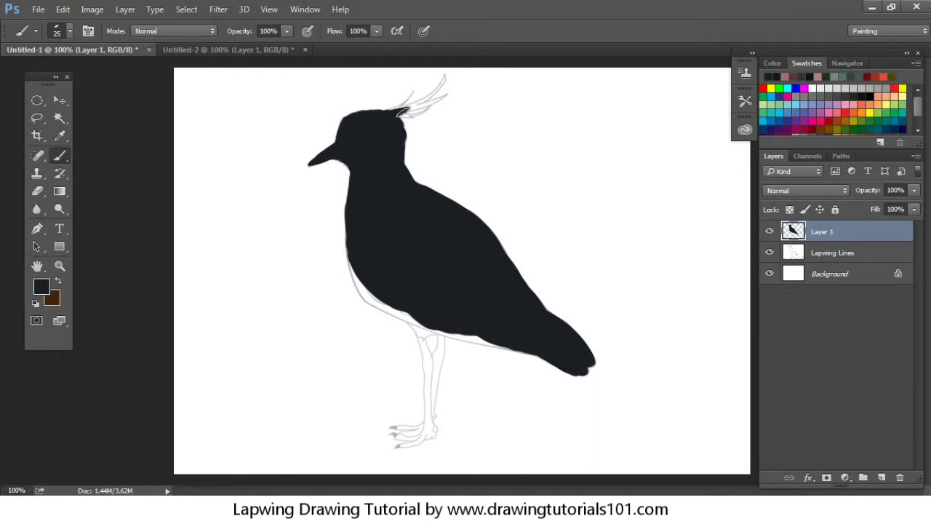
# Rotate the brush tip, enlarge it to 60 px, and paint the lower breast and belly edge black
pyautogui.click(65, 31)
pyautogui.moveTo(49, 65); pyautogui.dragTo(40, 59)
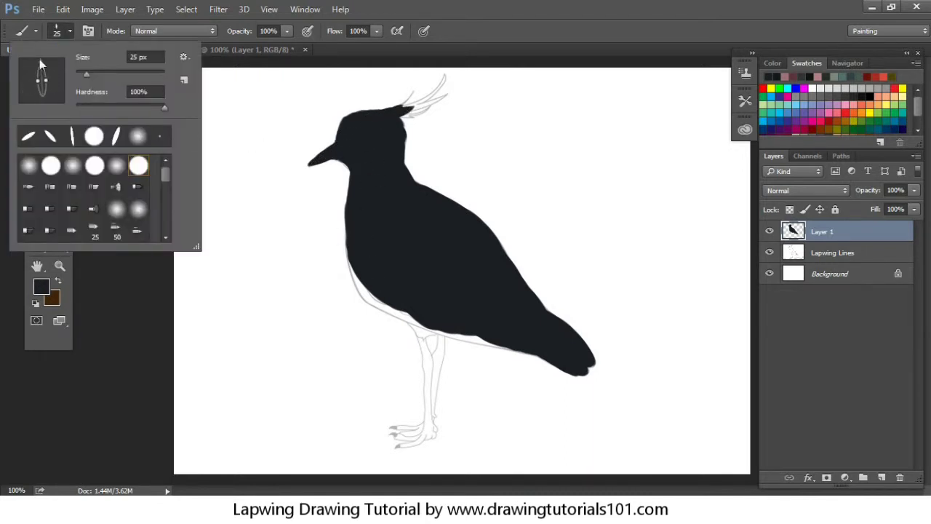
pyautogui.press('Return')
pyautogui.press(']')
pyautogui.moveTo(400, 302)
pyautogui.mouseDown()
pyautogui.moveTo(356, 280)
pyautogui.moveTo(382, 302)
pyautogui.mouseUp()
pyautogui.click(70, 31)
pyautogui.moveTo(34, 68); pyautogui.dragTo(61, 81)
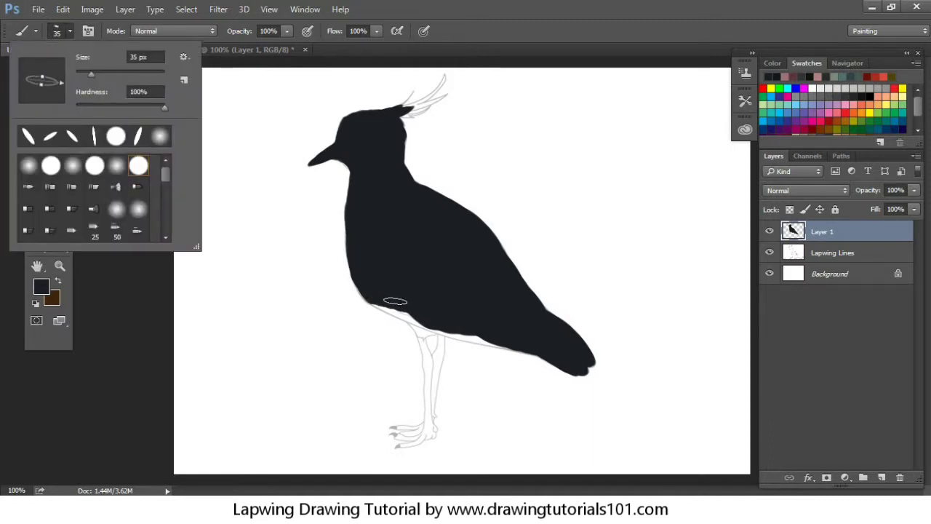
pyautogui.press('Return')
pyautogui.moveTo(407, 312)
pyautogui.mouseDown()
pyautogui.moveTo(363, 280)
pyautogui.moveTo(413, 317)
pyautogui.moveTo(533, 335)
pyautogui.moveTo(543, 351)
pyautogui.mouseUp()
pyautogui.moveTo(454, 323)
pyautogui.mouseDown()
pyautogui.moveTo(514, 335)
pyautogui.moveTo(494, 336)
pyautogui.mouseUp()
# Reduce the brush to a 9 px tip for detail work
pyautogui.press('[')
pyautogui.press('[')
pyautogui.click(70, 31)
pyautogui.moveTo(51, 75); pyautogui.dragTo(29, 74)
pyautogui.press('Return')
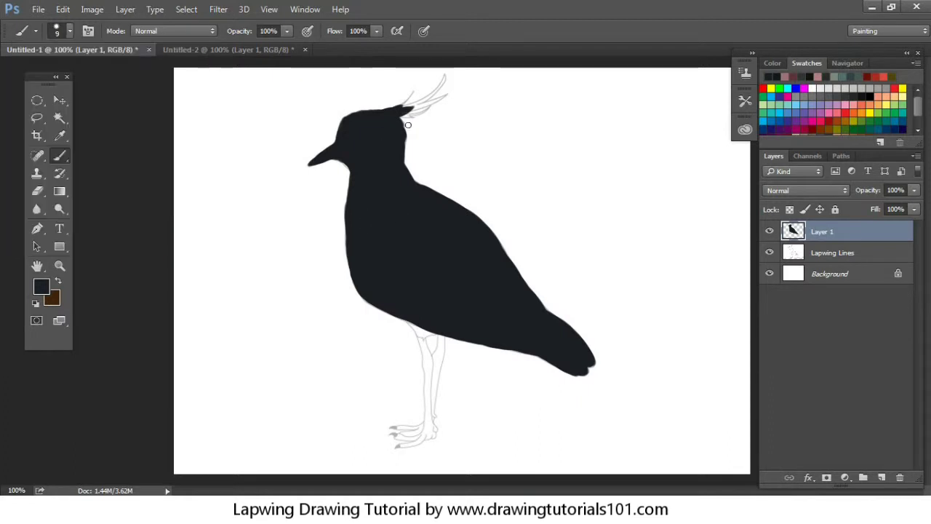
# Paint two black crest feathers and the head top, then add empty Layer 2
pyautogui.moveTo(445, 75)
pyautogui.mouseDown()
pyautogui.moveTo(401, 113)
pyautogui.moveTo(423, 111)
pyautogui.mouseUp()
pyautogui.press('[')
pyautogui.press('[')
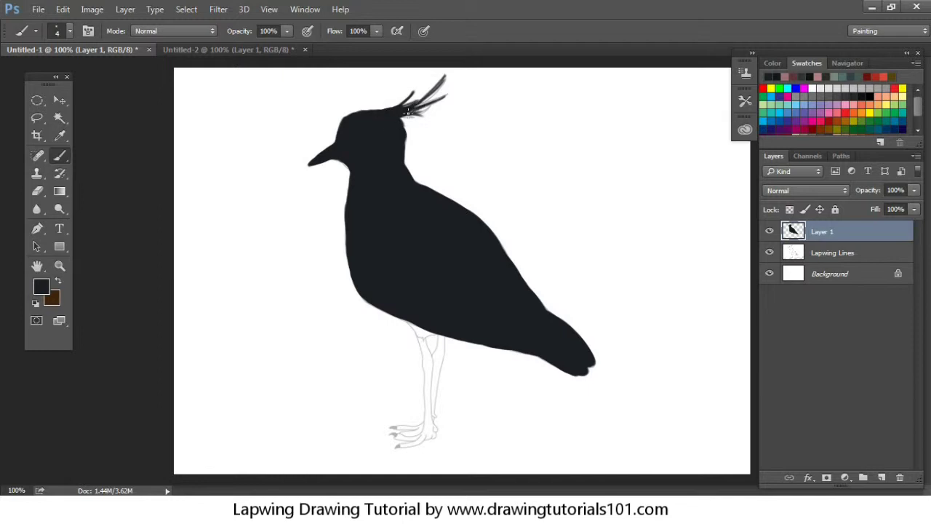
pyautogui.moveTo(445, 77); pyautogui.dragTo(417, 104)
pyautogui.press(']')
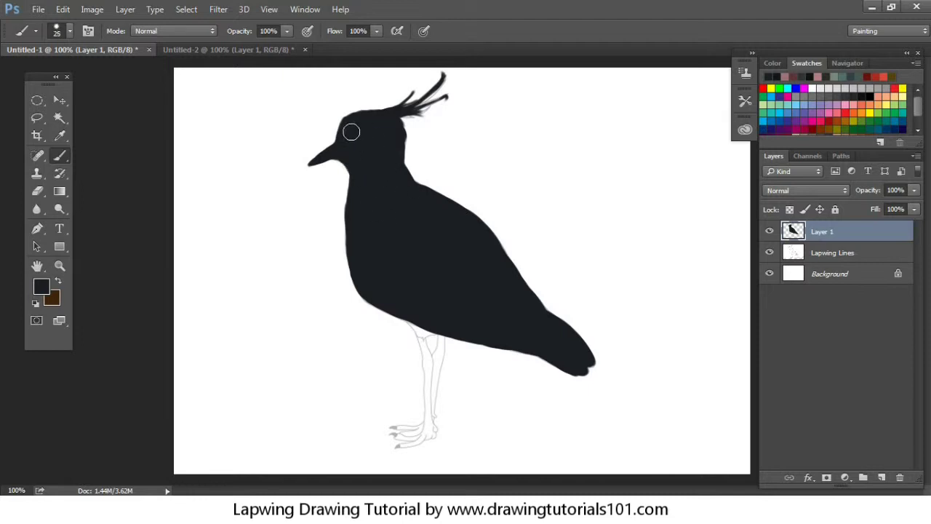
pyautogui.moveTo(361, 118); pyautogui.dragTo(364, 119)
pyautogui.press(']')
pyautogui.press(']')
pyautogui.press(']')
pyautogui.click(881, 477)
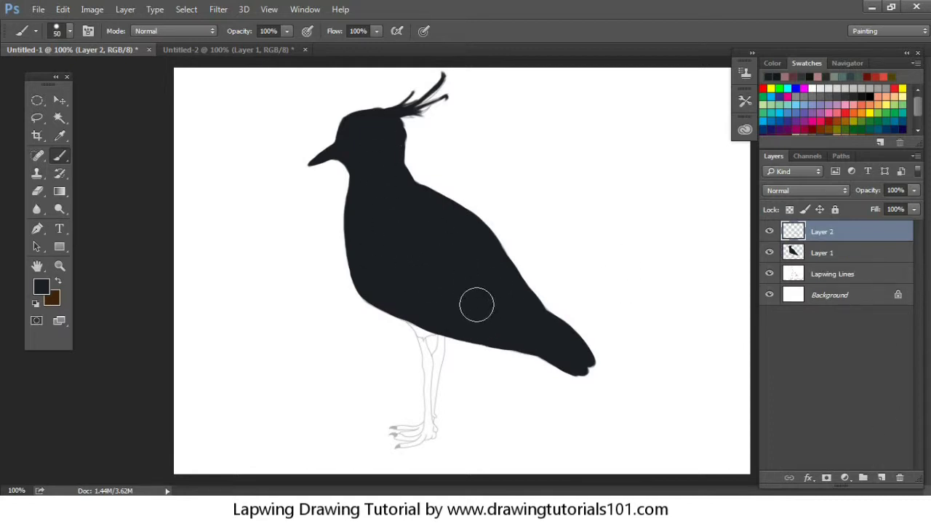
# Discard a trial pink stroke and set the foreground colour to dark maroon
pyautogui.click(791, 76)
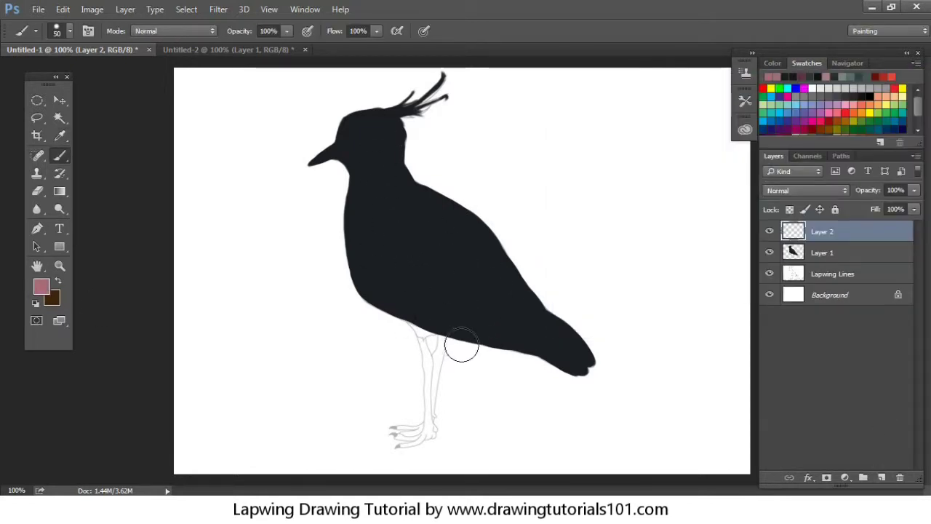
pyautogui.moveTo(429, 352); pyautogui.dragTo(423, 340)
pyautogui.hotkey('ctrl', 'z')
pyautogui.click(40, 286)
pyautogui.click(645, 246)
pyautogui.click(878, 97)
# Zoom in and paint the legs, middle and upper toes, and upper leg edge in maroon
pyautogui.hotkey('ctrl', '+')
pyautogui.scroll(-5, 407, 210)
pyautogui.moveTo(374, 170)
pyautogui.mouseDown()
pyautogui.moveTo(390, 228)
pyautogui.moveTo(377, 173)
pyautogui.moveTo(386, 258)
pyautogui.moveTo(411, 166)
pyautogui.moveTo(388, 331)
pyautogui.moveTo(387, 291)
pyautogui.moveTo(385, 308)
pyautogui.moveTo(394, 346)
pyautogui.moveTo(382, 367)
pyautogui.moveTo(396, 369)
pyautogui.moveTo(397, 328)
pyautogui.mouseUp()
pyautogui.press('[')
pyautogui.press('[')
pyautogui.moveTo(329, 366)
pyautogui.mouseDown()
pyautogui.moveTo(360, 368)
pyautogui.moveTo(334, 370)
pyautogui.moveTo(368, 362)
pyautogui.moveTo(362, 352)
pyautogui.moveTo(379, 371)
pyautogui.moveTo(336, 384)
pyautogui.moveTo(350, 382)
pyautogui.mouseUp()
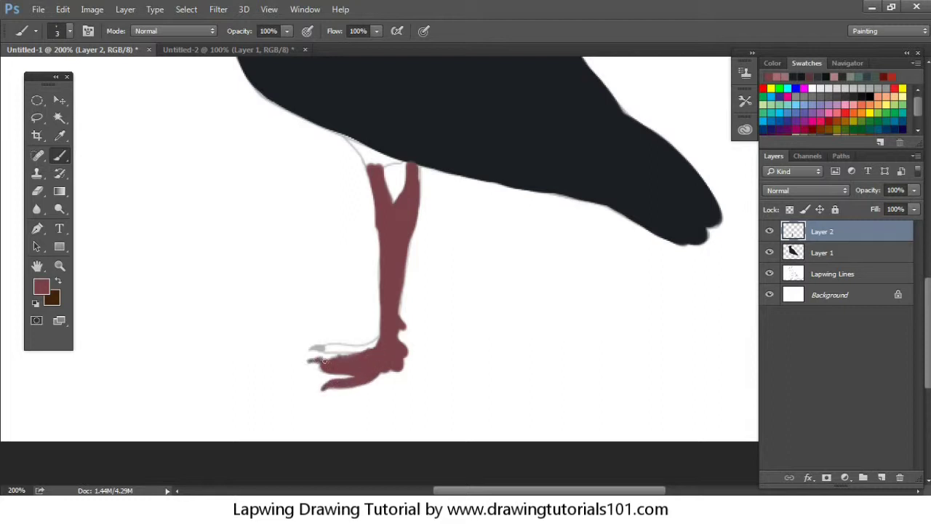
pyautogui.moveTo(334, 351)
pyautogui.mouseDown()
pyautogui.moveTo(355, 351)
pyautogui.moveTo(323, 348)
pyautogui.moveTo(364, 346)
pyautogui.moveTo(342, 355)
pyautogui.mouseUp()
pyautogui.moveTo(417, 212); pyautogui.dragTo(418, 179)
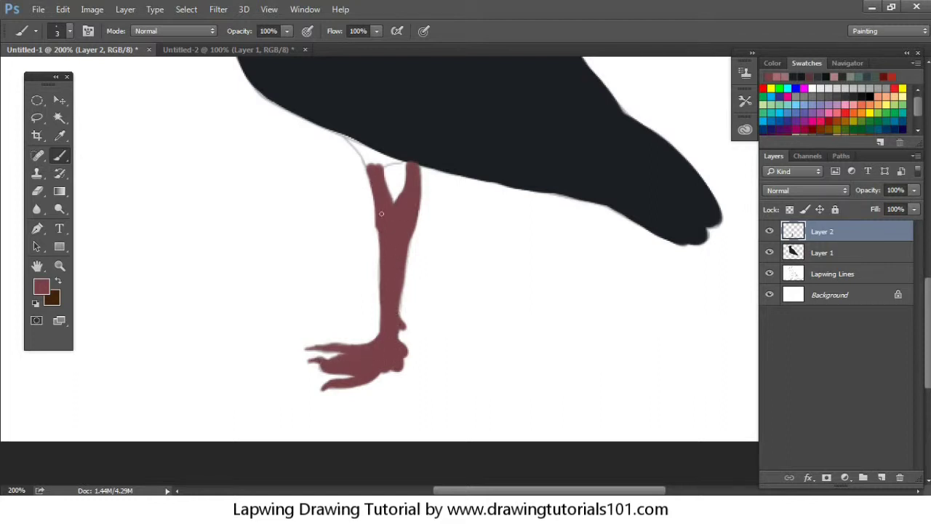
pyautogui.hotkey('ctrl', '-')
# Set a grey-green colour and a 10 px brush at 45% opacity and 34% flow
pyautogui.press('i')
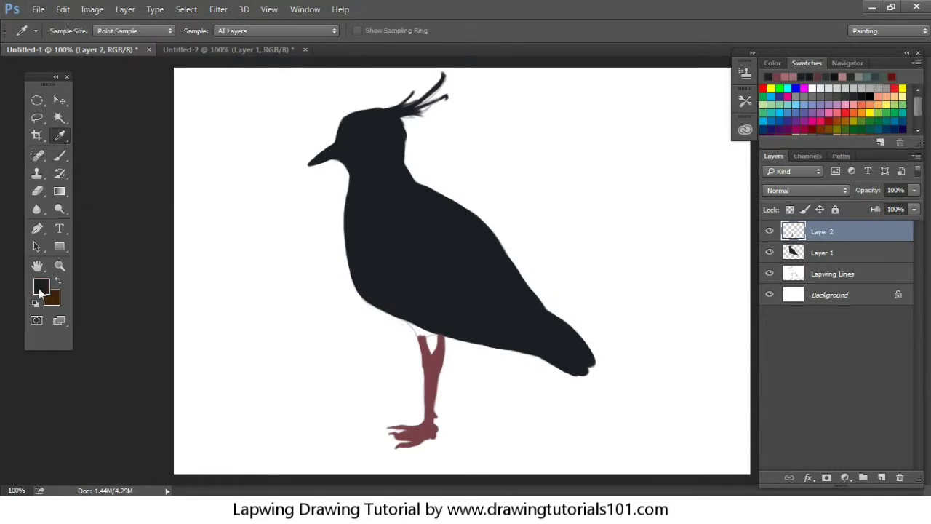
pyautogui.click(40, 291)
pyautogui.moveTo(758, 180); pyautogui.dragTo(749, 240)
pyautogui.click(610, 209)
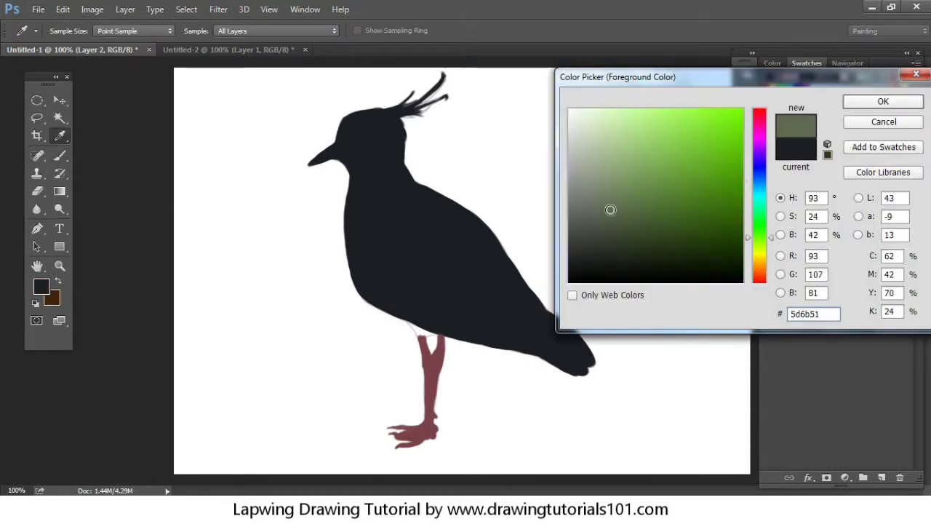
pyautogui.press('Return')
pyautogui.press('b')
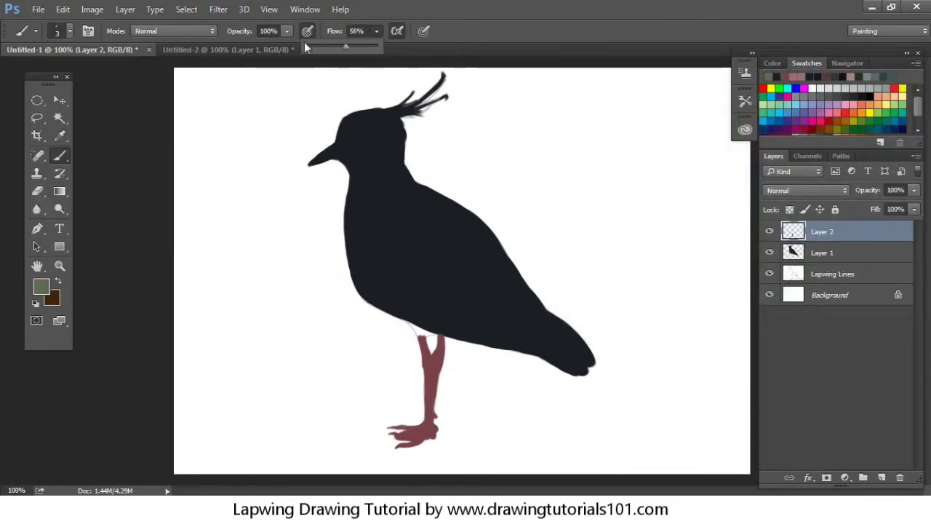
pyautogui.moveTo(286, 30); pyautogui.dragTo(247, 45)
pyautogui.moveTo(376, 31); pyautogui.dragTo(360, 45)
pyautogui.press(']')
pyautogui.press(']')
pyautogui.press(']')
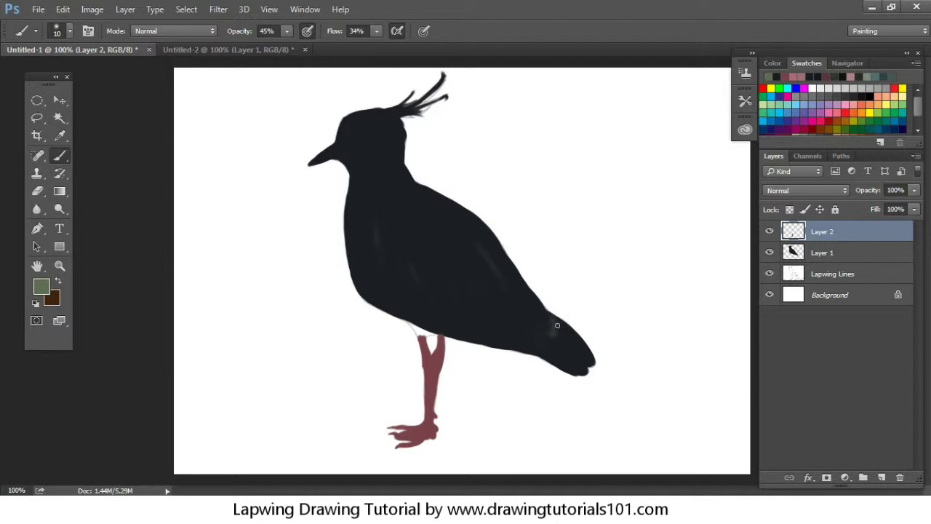
# Brush faint grey-green strokes near the tail and switch to a lighter green
pyautogui.moveTo(574, 355); pyautogui.dragTo(558, 326)
pyautogui.click(42, 286)
pyautogui.click(617, 187)
pyautogui.press('Return')
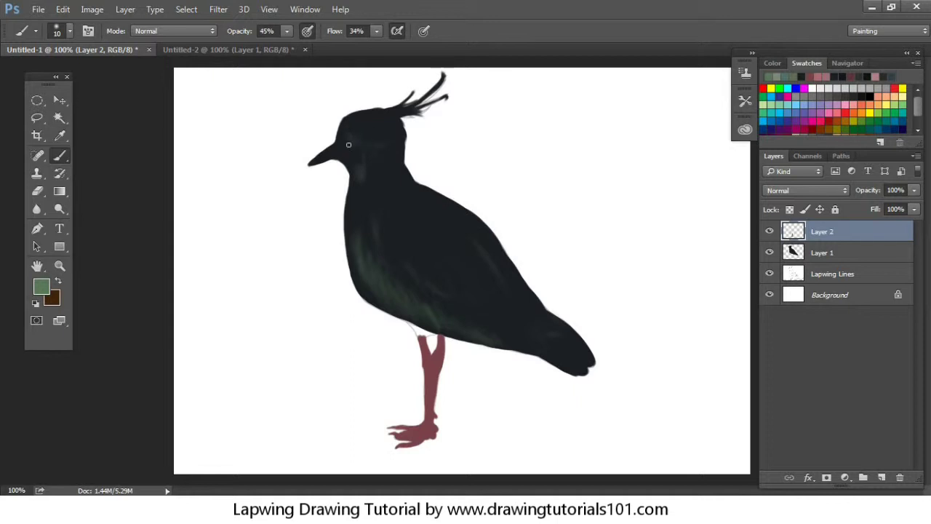
pyautogui.click(41, 286)
# Paint light green streaks along the belly and lower belly in two green shades
pyautogui.click(630, 183)
pyautogui.click(618, 153)
pyautogui.click(880, 99)
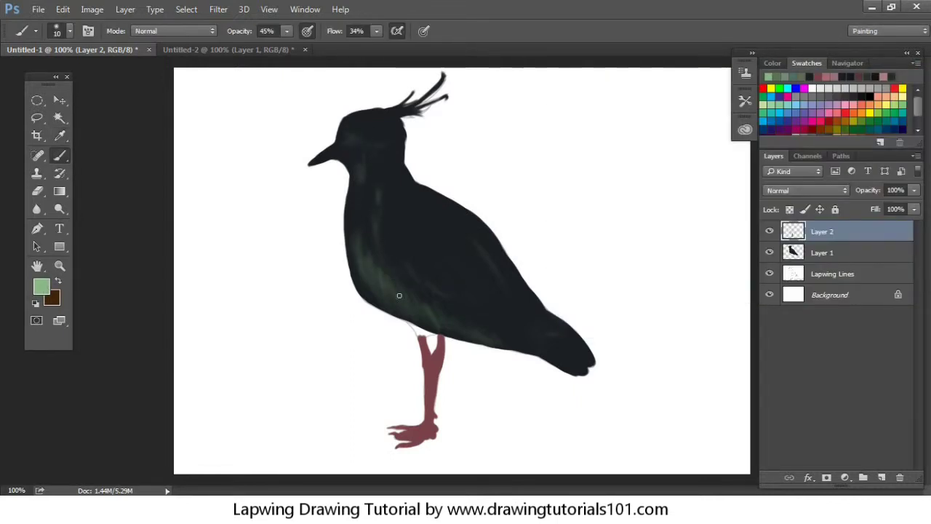
pyautogui.moveTo(413, 270); pyautogui.dragTo(411, 294)
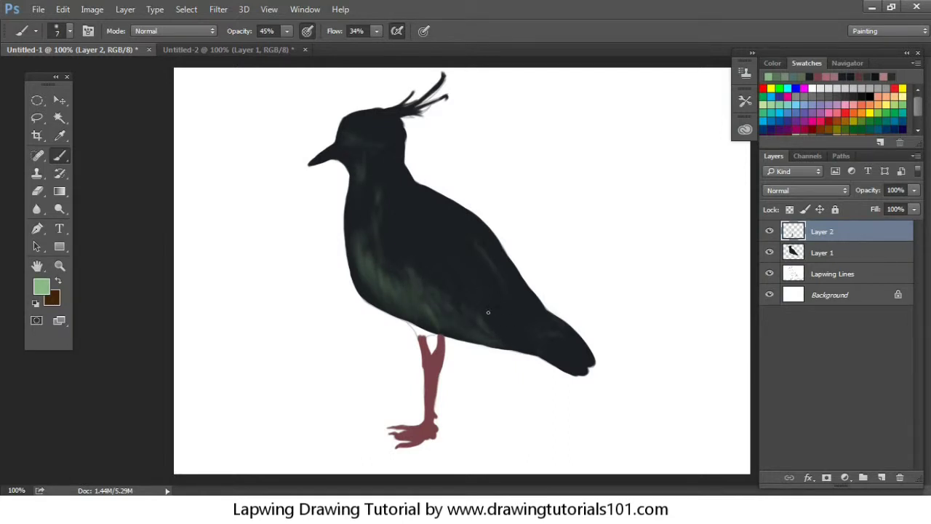
pyautogui.click(42, 285)
pyautogui.click(611, 174)
pyautogui.click(879, 100)
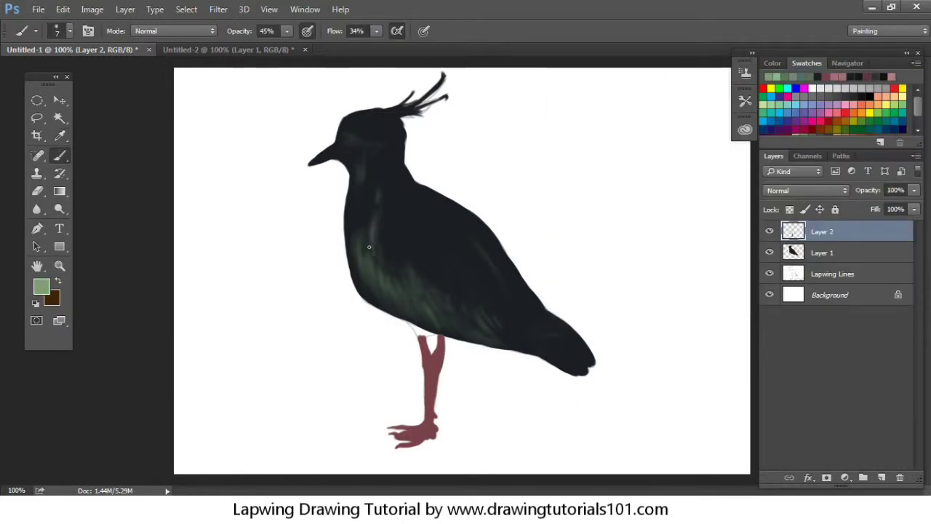
pyautogui.moveTo(457, 284)
pyautogui.mouseDown()
pyautogui.moveTo(494, 307)
pyautogui.moveTo(515, 302)
pyautogui.mouseUp()
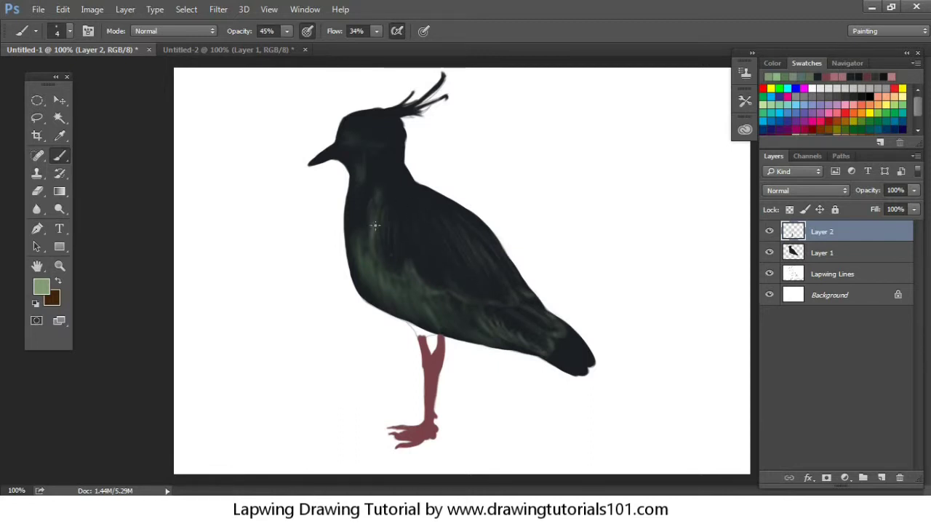
# Add lighter green feather marks along the wing edge and across the wing
pyautogui.click(41, 287)
pyautogui.click(616, 160)
pyautogui.click(881, 98)
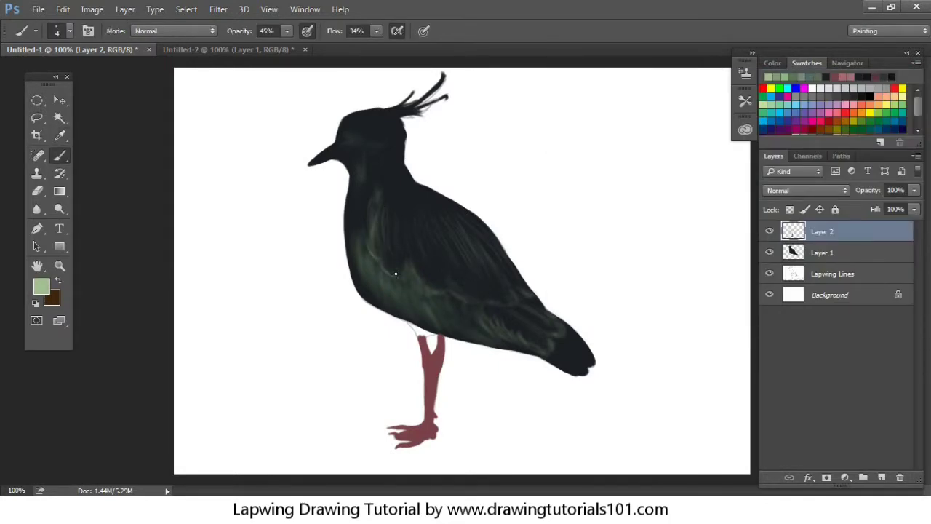
pyautogui.moveTo(458, 297); pyautogui.dragTo(501, 301)
pyautogui.moveTo(491, 257); pyautogui.dragTo(475, 238)
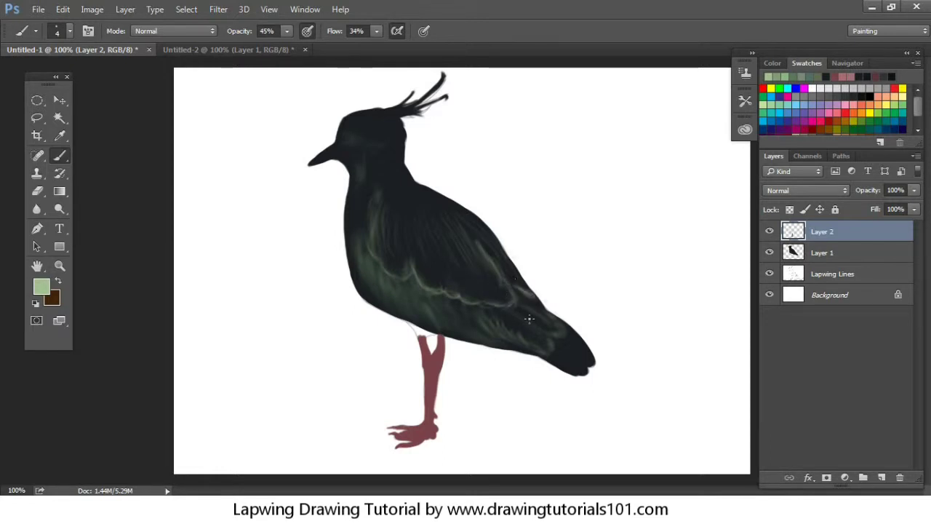
pyautogui.moveTo(495, 323)
pyautogui.mouseDown()
pyautogui.moveTo(514, 342)
pyautogui.moveTo(548, 345)
pyautogui.mouseUp()
pyautogui.moveTo(482, 334); pyautogui.dragTo(486, 315)
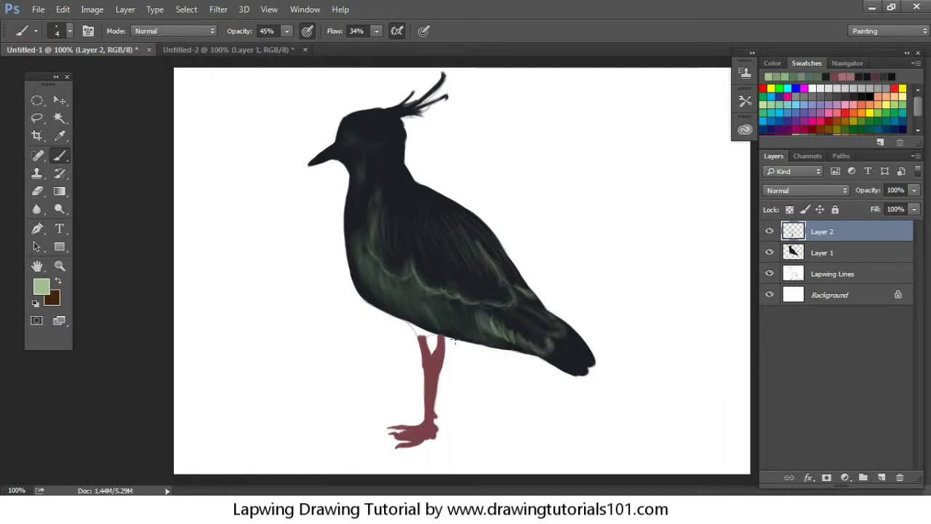
# Shift the foreground colour hue toward a teal shade
pyautogui.click(40, 285)
pyautogui.moveTo(759, 207); pyautogui.dragTo(758, 200)
pyautogui.moveTo(617, 150); pyautogui.dragTo(621, 150)
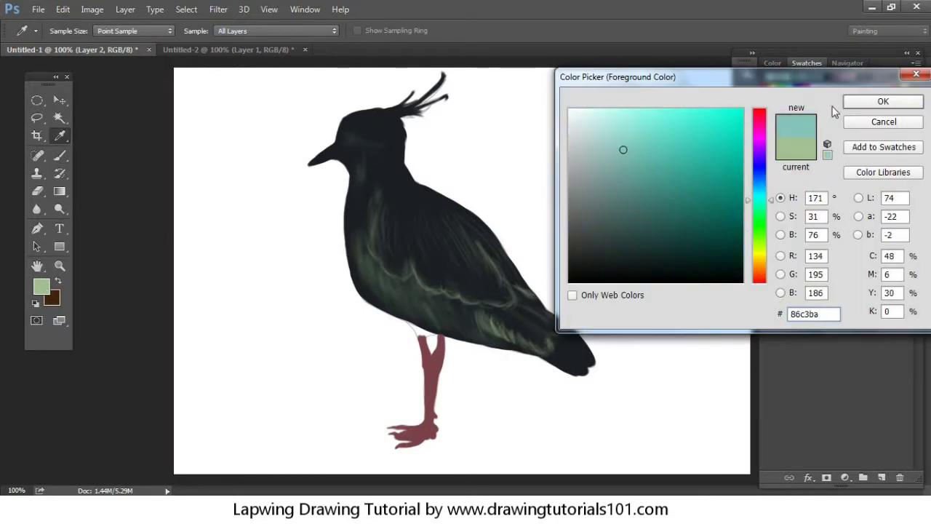
# Paint teal strokes over the lower breast and belly with a 9 px brush
pyautogui.click(883, 102)
pyautogui.press(']')
pyautogui.press(']')
pyautogui.press(']')
pyautogui.moveTo(367, 278); pyautogui.dragTo(434, 323)
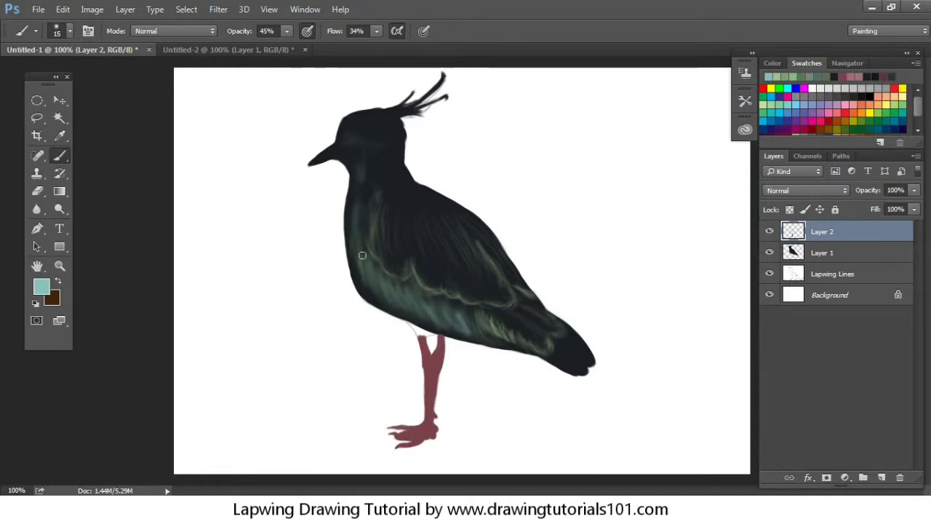
pyautogui.press(']')
pyautogui.press('[')
pyautogui.press('[')
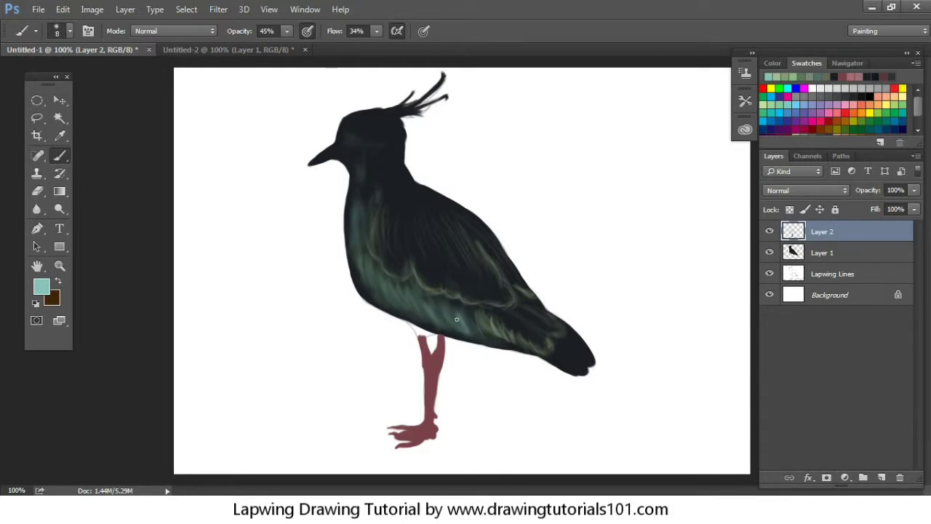
# Switch to pale yellow and paint feather strokes on the lower wing with a 6 px brush
pyautogui.click(41, 286)
pyautogui.click(749, 274)
pyautogui.click(613, 133)
pyautogui.click(881, 97)
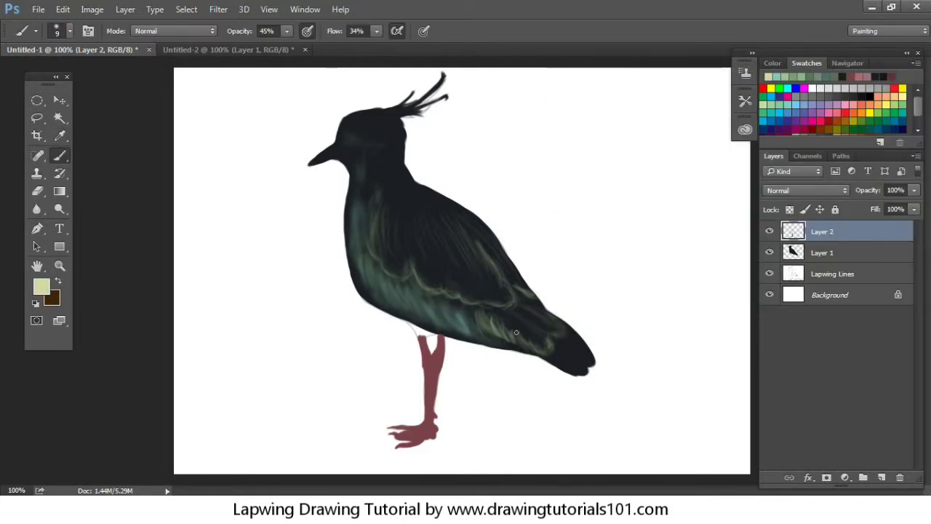
pyautogui.press('[')
pyautogui.press('[')
pyautogui.moveTo(507, 320)
pyautogui.mouseDown()
pyautogui.moveTo(515, 335)
pyautogui.moveTo(533, 315)
pyautogui.moveTo(552, 333)
pyautogui.moveTo(523, 337)
pyautogui.moveTo(536, 326)
pyautogui.moveTo(547, 351)
pyautogui.mouseUp()
# Add more pale feather strokes across the lower wing toward the tail
pyautogui.press('[')
pyautogui.press(']')
pyautogui.press(']')
pyautogui.press(']')
pyautogui.moveTo(494, 312); pyautogui.dragTo(546, 346)
pyautogui.moveTo(531, 313)
pyautogui.mouseDown()
pyautogui.moveTo(538, 331)
pyautogui.moveTo(560, 336)
pyautogui.moveTo(547, 318)
pyautogui.moveTo(529, 347)
pyautogui.moveTo(542, 348)
pyautogui.moveTo(539, 328)
pyautogui.moveTo(551, 340)
pyautogui.moveTo(567, 328)
pyautogui.mouseUp()
pyautogui.press('[')
pyautogui.press('[')
pyautogui.press(']')
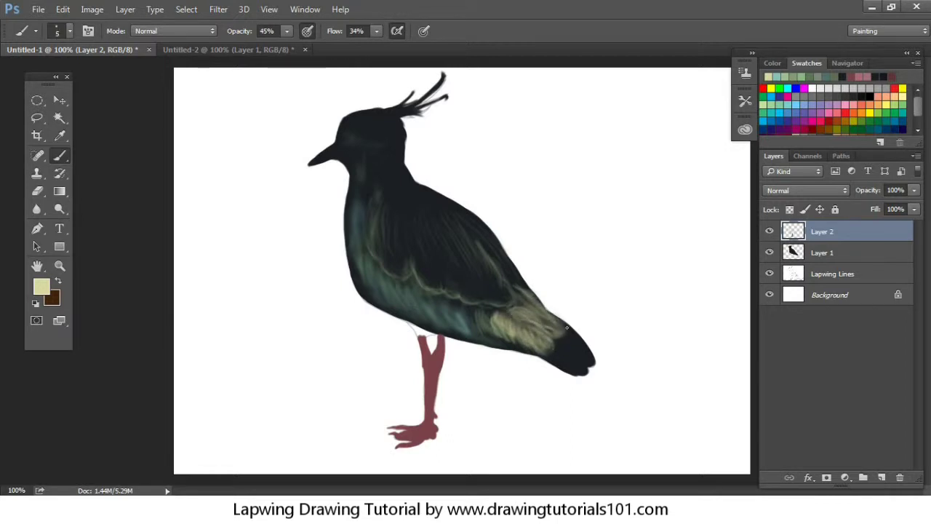
# Paint pale strokes on the neck and body, undoing the last wing stroke
pyautogui.press(']')
pyautogui.press(']')
pyautogui.press(']')
pyautogui.moveTo(374, 180)
pyautogui.mouseDown()
pyautogui.moveTo(398, 168)
pyautogui.moveTo(412, 175)
pyautogui.moveTo(408, 191)
pyautogui.moveTo(438, 188)
pyautogui.mouseUp()
pyautogui.press('[')
pyautogui.press(']')
pyautogui.moveTo(381, 211)
pyautogui.mouseDown()
pyautogui.moveTo(377, 241)
pyautogui.moveTo(372, 201)
pyautogui.moveTo(392, 252)
pyautogui.moveTo(407, 259)
pyautogui.mouseUp()
pyautogui.moveTo(423, 223)
pyautogui.mouseDown()
pyautogui.moveTo(427, 262)
pyautogui.moveTo(445, 265)
pyautogui.mouseUp()
pyautogui.moveTo(457, 224)
pyautogui.mouseDown()
pyautogui.moveTo(467, 263)
pyautogui.moveTo(454, 278)
pyautogui.mouseUp()
pyautogui.hotkey('ctrl', 'z')
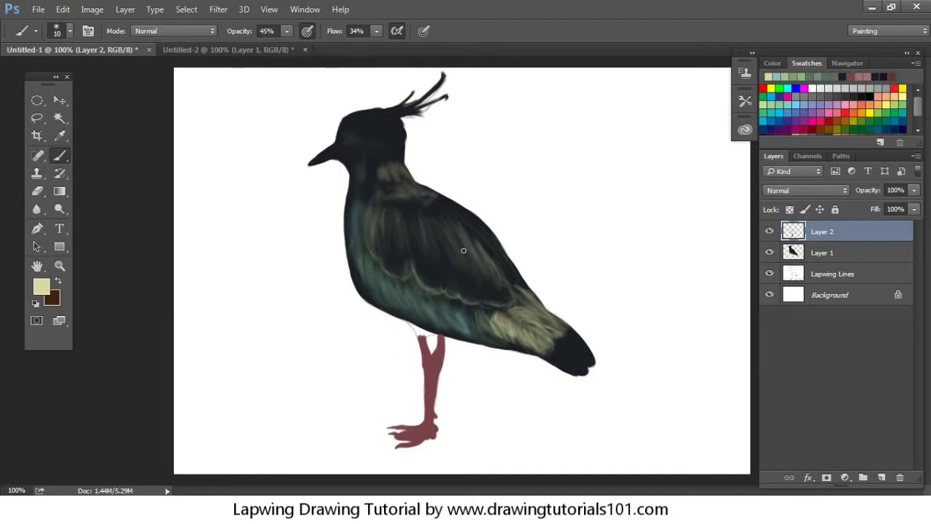
# With a smaller brush, layer pale olive feathers over the wing and upper back
pyautogui.press('[')
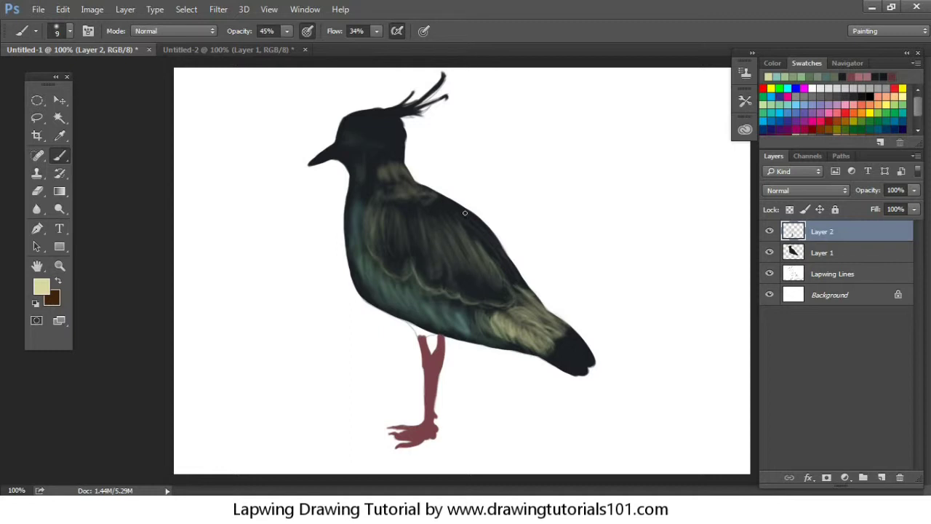
pyautogui.press('[')
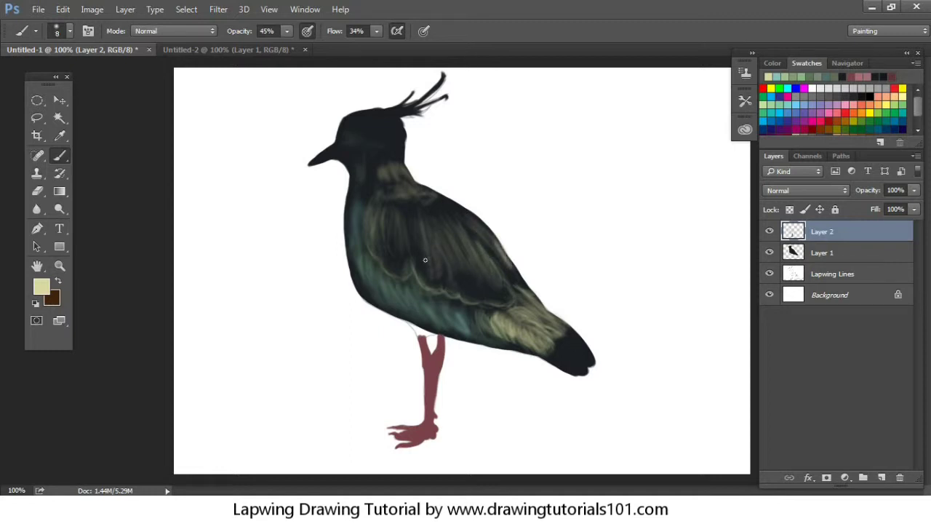
pyautogui.moveTo(390, 217)
pyautogui.mouseDown()
pyautogui.moveTo(383, 248)
pyautogui.moveTo(393, 255)
pyautogui.mouseUp()
pyautogui.moveTo(385, 202)
pyautogui.mouseDown()
pyautogui.moveTo(400, 224)
pyautogui.moveTo(418, 227)
pyautogui.mouseUp()
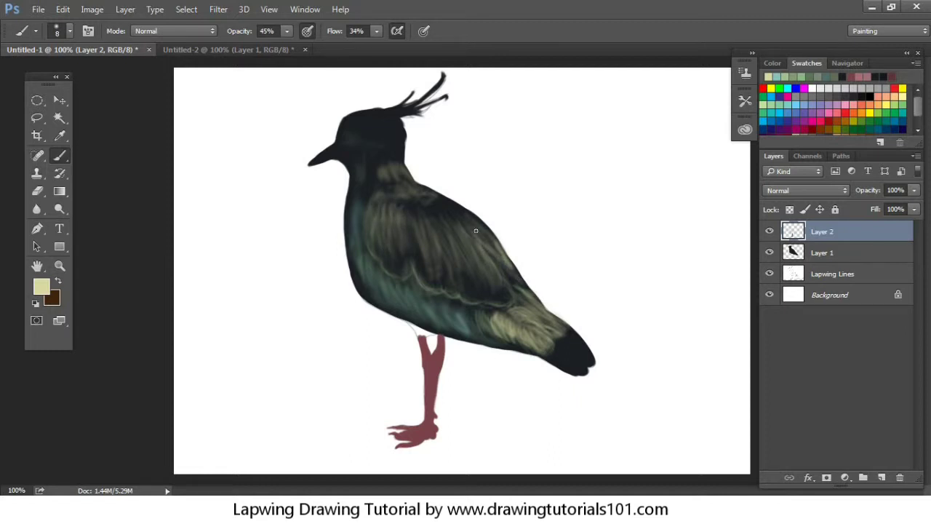
pyautogui.moveTo(402, 251)
pyautogui.mouseDown()
pyautogui.moveTo(404, 280)
pyautogui.moveTo(490, 295)
pyautogui.moveTo(479, 281)
pyautogui.mouseUp()
pyautogui.moveTo(460, 247); pyautogui.dragTo(473, 262)
pyautogui.moveTo(429, 217)
pyautogui.mouseDown()
pyautogui.moveTo(412, 215)
pyautogui.moveTo(455, 264)
pyautogui.mouseUp()
pyautogui.moveTo(409, 187); pyautogui.dragTo(458, 211)
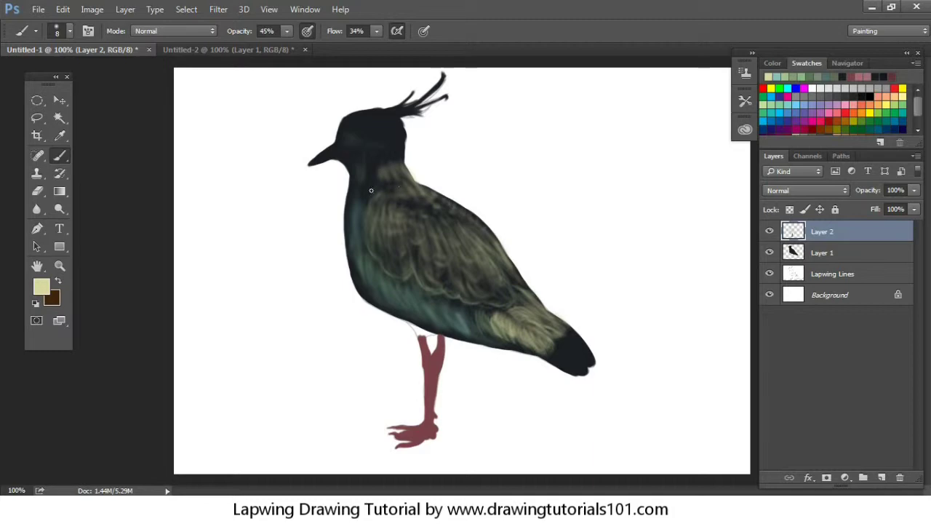
pyautogui.moveTo(373, 240)
pyautogui.mouseDown()
pyautogui.moveTo(375, 218)
pyautogui.moveTo(391, 244)
pyautogui.mouseUp()
pyautogui.click(41, 286)
# Paint pale cream strokes on the neck, around the eye and on the head behind it
pyautogui.click(586, 115)
pyautogui.click(879, 97)
pyautogui.press('[')
pyautogui.press('[')
pyautogui.press('[')
pyautogui.moveTo(378, 169)
pyautogui.mouseDown()
pyautogui.moveTo(396, 156)
pyautogui.moveTo(390, 142)
pyautogui.moveTo(374, 145)
pyautogui.moveTo(369, 165)
pyautogui.moveTo(381, 165)
pyautogui.moveTo(384, 144)
pyautogui.moveTo(369, 168)
pyautogui.moveTo(385, 151)
pyautogui.moveTo(393, 160)
pyautogui.moveTo(393, 143)
pyautogui.moveTo(360, 189)
pyautogui.mouseUp()
pyautogui.press(']')
pyautogui.press('[')
pyautogui.moveTo(377, 131)
pyautogui.mouseDown()
pyautogui.moveTo(393, 121)
pyautogui.moveTo(400, 151)
pyautogui.mouseUp()
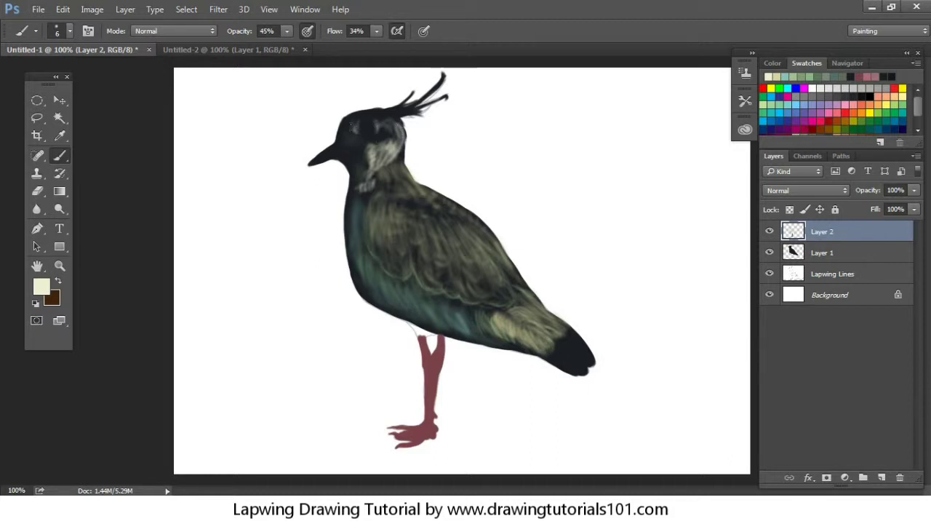
pyautogui.moveTo(347, 136)
pyautogui.mouseDown()
pyautogui.moveTo(381, 112)
pyautogui.moveTo(363, 121)
pyautogui.moveTo(379, 125)
pyautogui.mouseUp()
pyautogui.press(']')
pyautogui.press(']')
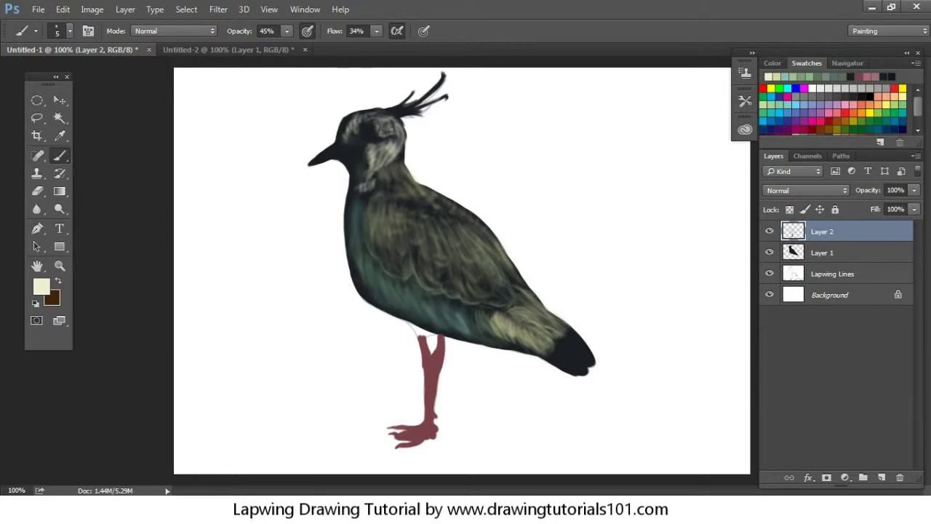
pyautogui.moveTo(385, 129)
pyautogui.mouseDown()
pyautogui.moveTo(392, 116)
pyautogui.moveTo(398, 162)
pyautogui.moveTo(378, 173)
pyautogui.mouseUp()
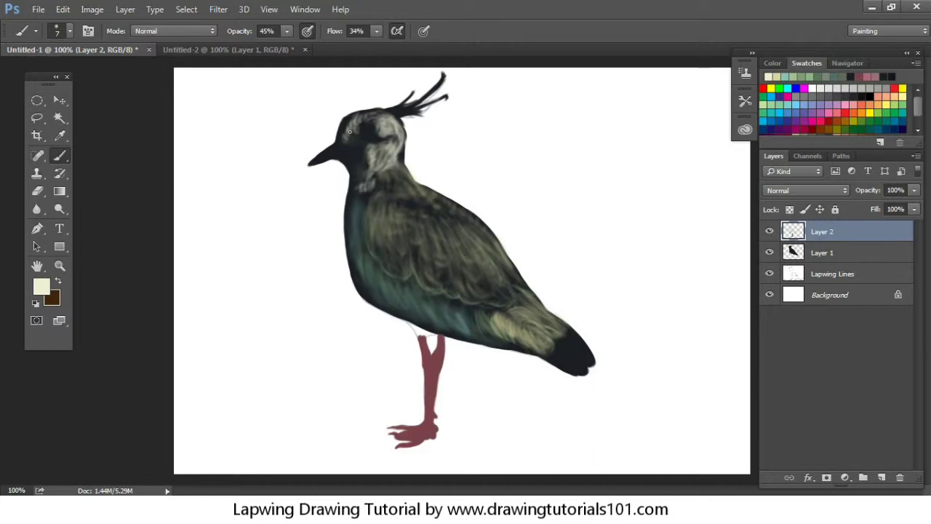
# Switch to a whiter colour and paint a white patch on the neck, upper breast and cheek
pyautogui.click(879, 100)
pyautogui.press(']')
pyautogui.moveTo(379, 161)
pyautogui.mouseDown()
pyautogui.moveTo(377, 149)
pyautogui.moveTo(390, 167)
pyautogui.moveTo(377, 171)
pyautogui.moveTo(399, 137)
pyautogui.moveTo(358, 119)
pyautogui.moveTo(380, 135)
pyautogui.mouseUp()
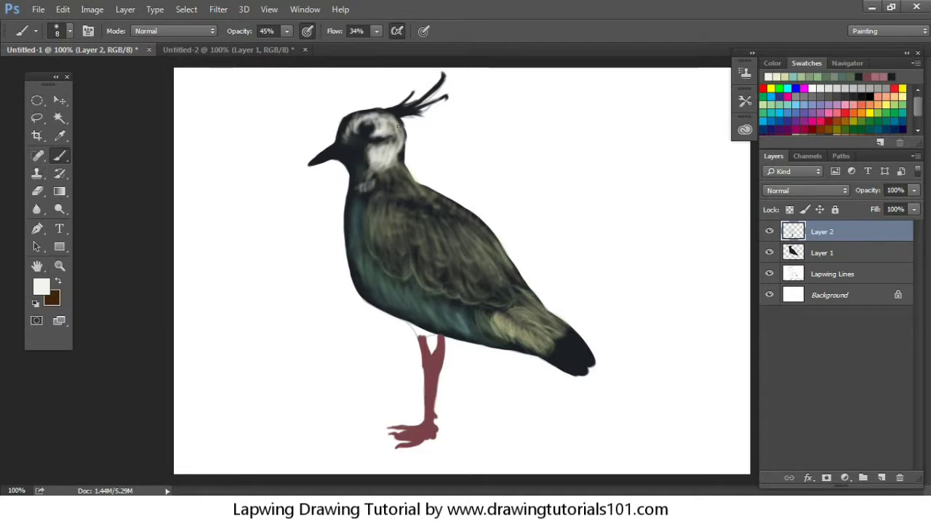
pyautogui.moveTo(367, 184)
pyautogui.mouseDown()
pyautogui.moveTo(357, 190)
pyautogui.moveTo(366, 187)
pyautogui.mouseUp()
pyautogui.moveTo(396, 145); pyautogui.dragTo(378, 168)
pyautogui.moveTo(357, 124)
pyautogui.mouseDown()
pyautogui.moveTo(372, 119)
pyautogui.moveTo(392, 156)
pyautogui.mouseUp()
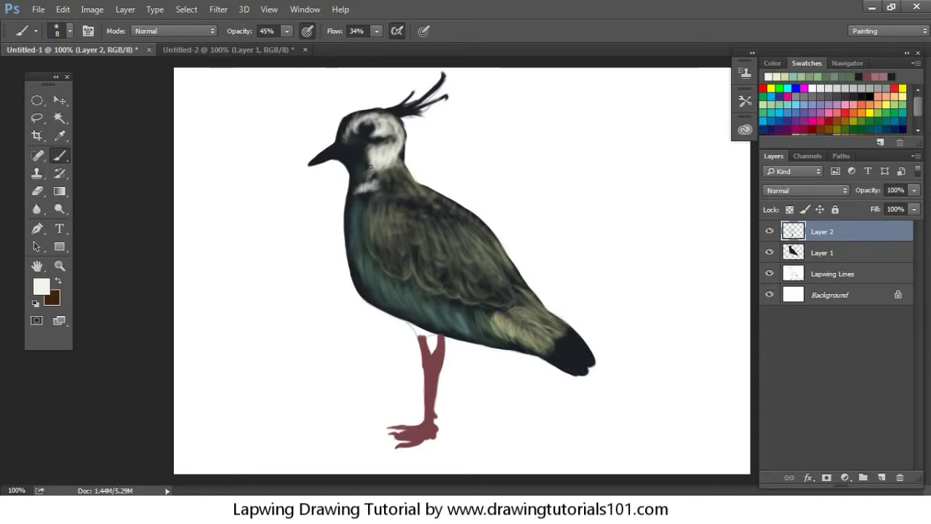
pyautogui.moveTo(368, 230)
pyautogui.mouseDown()
pyautogui.moveTo(363, 218)
pyautogui.moveTo(353, 221)
pyautogui.mouseUp()
pyautogui.click(41, 287)
# Zoom in on the head and paint the eye solid black at full opacity and flow
pyautogui.moveTo(606, 241); pyautogui.dragTo(612, 217)
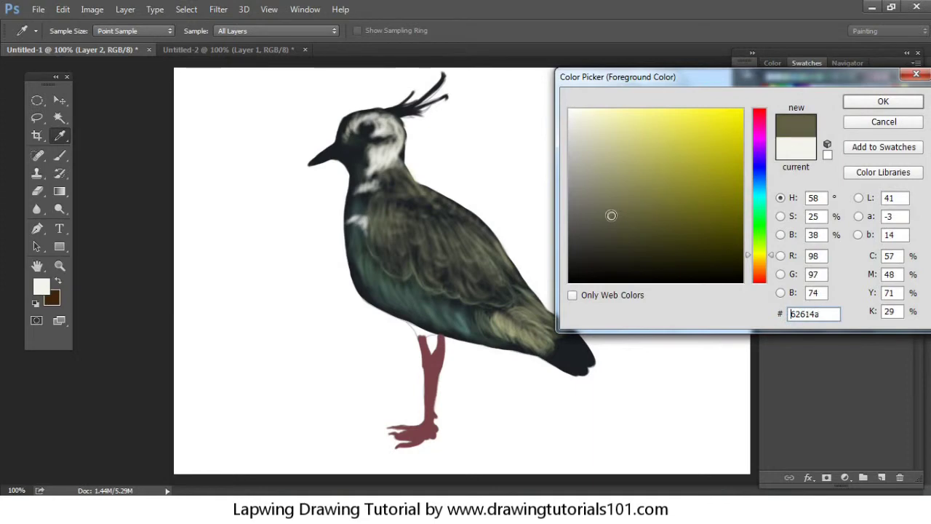
pyautogui.press('Return')
pyautogui.hotkey('ctrl', '+')
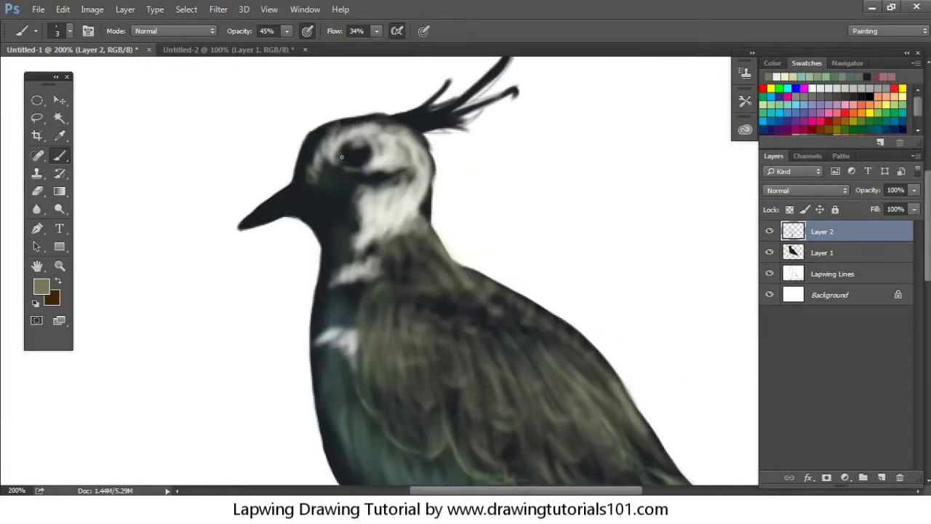
pyautogui.click(41, 288)
pyautogui.press('Return')
pyautogui.press('0')
pyautogui.moveTo(360, 159)
pyautogui.mouseDown()
pyautogui.moveTo(357, 145)
pyautogui.moveTo(357, 158)
pyautogui.moveTo(368, 149)
pyautogui.mouseUp()
# Paint a light beige rim above the eye at 49% opacity and 31% flow
pyautogui.press('[')
pyautogui.press('[')
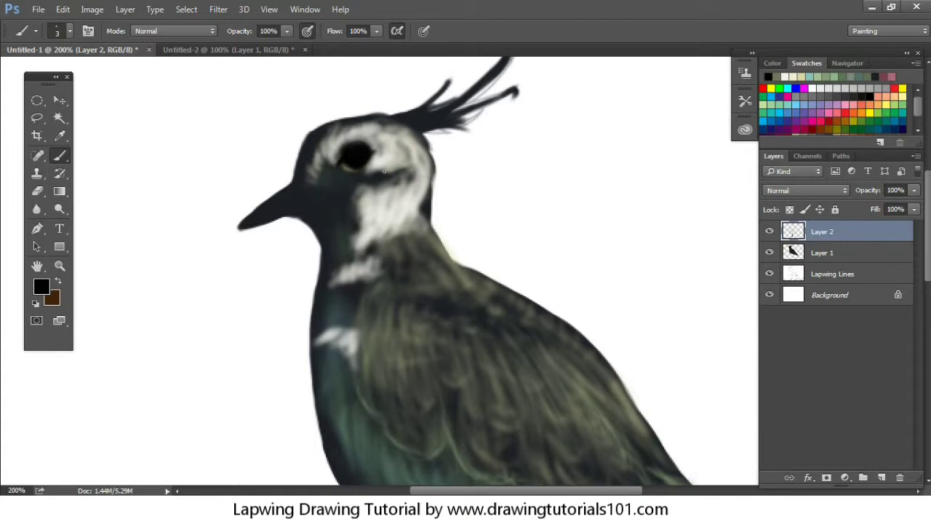
pyautogui.click(41, 288)
pyautogui.click(704, 272)
pyautogui.click(879, 97)
pyautogui.moveTo(286, 31); pyautogui.dragTo(250, 45)
pyautogui.moveTo(376, 30); pyautogui.dragTo(329, 45)
pyautogui.click(347, 146)
pyautogui.moveTo(353, 140)
pyautogui.mouseDown()
pyautogui.moveTo(366, 147)
pyautogui.moveTo(362, 172)
pyautogui.mouseUp()
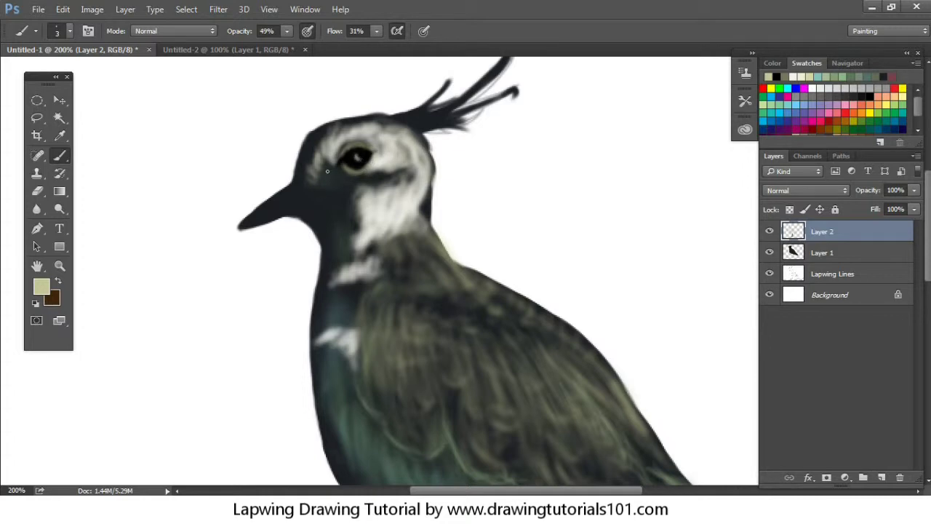
# Using a darker olive sampled from the painting, refine the beak's upper and lower edges
pyautogui.click(42, 287)
pyautogui.click(577, 150)
pyautogui.press('Return')
pyautogui.press('[')
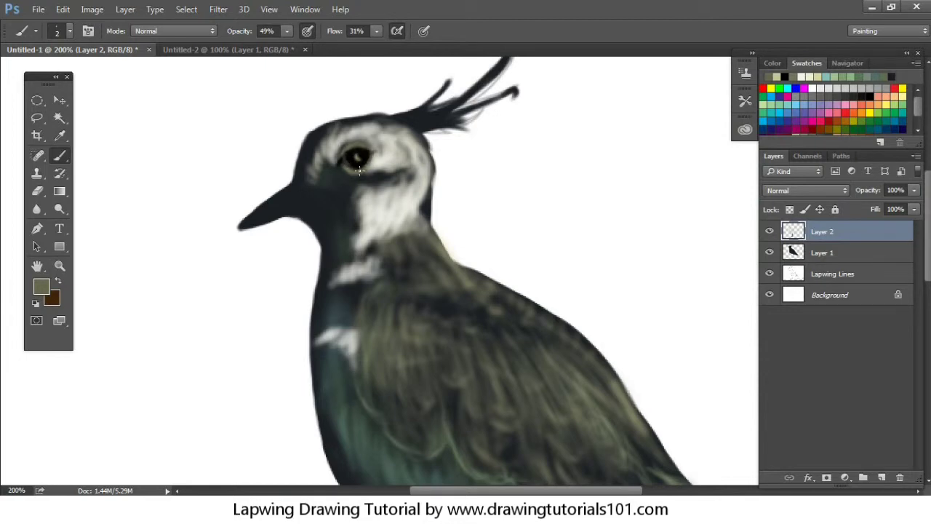
pyautogui.click(42, 287)
pyautogui.press('Return')
pyautogui.moveTo(295, 256); pyautogui.dragTo(469, 194)
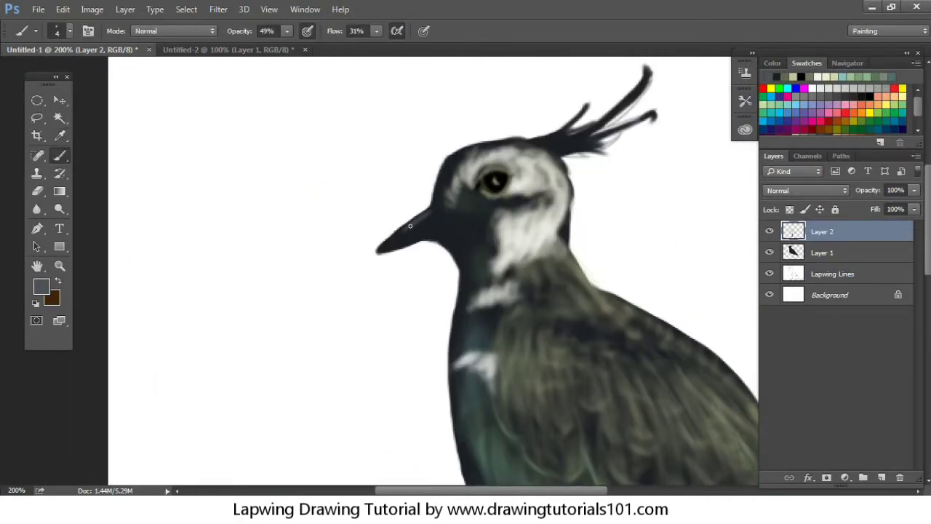
pyautogui.moveTo(377, 249); pyautogui.dragTo(426, 219)
pyautogui.moveTo(409, 237); pyautogui.dragTo(381, 250)
# Add faint grey at the beak base and a grey highlight along the upper beak
pyautogui.click(41, 288)
pyautogui.click(881, 99)
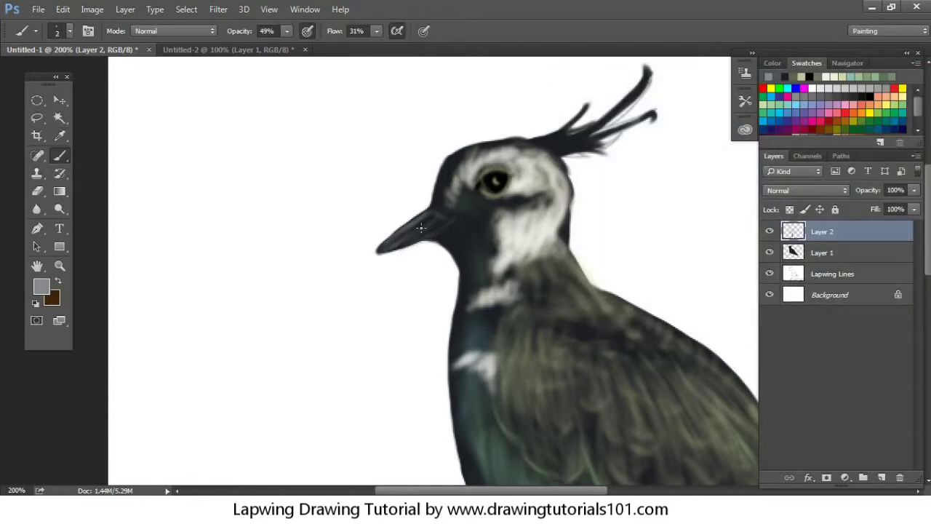
pyautogui.moveTo(457, 218); pyautogui.dragTo(397, 244)
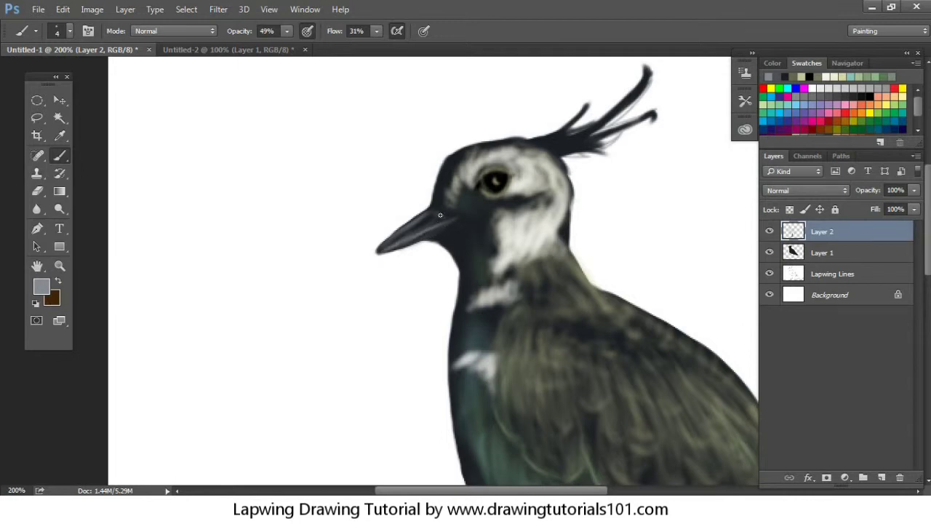
pyautogui.press(']')
pyautogui.moveTo(429, 212); pyautogui.dragTo(378, 250)
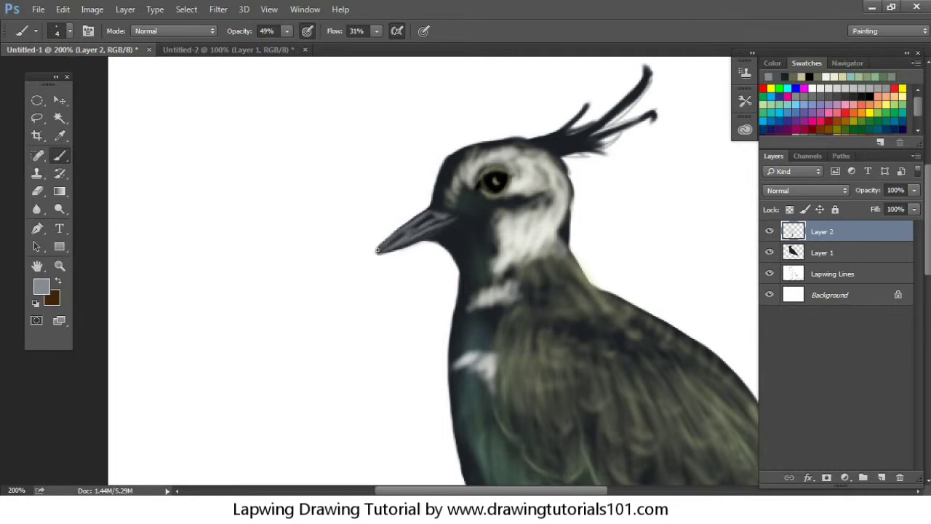
# Lighten the upper ridge of the beak with a paler grey, then zoom out to the whole bird
pyautogui.click(42, 286)
pyautogui.click(592, 141)
pyautogui.click(881, 99)
pyautogui.press('[')
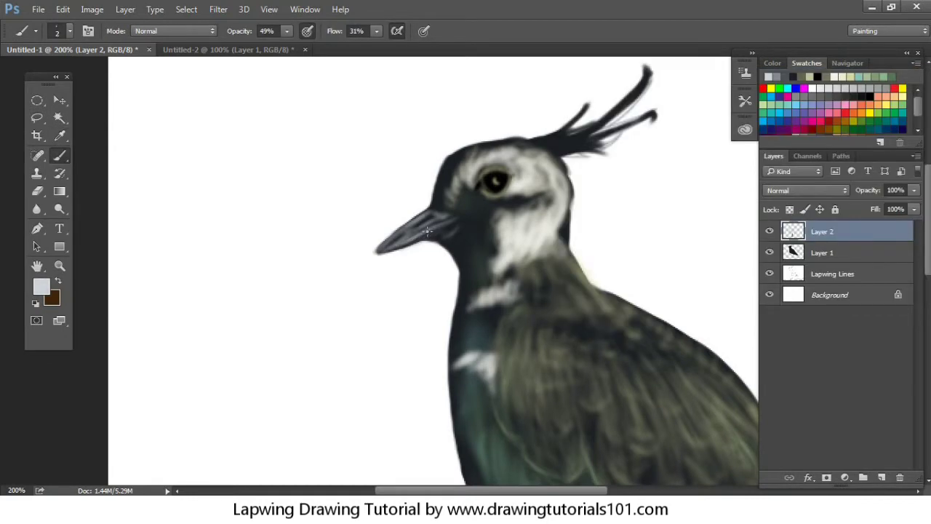
pyautogui.moveTo(438, 216); pyautogui.dragTo(389, 240)
pyautogui.hotkey('ctrl', '-')
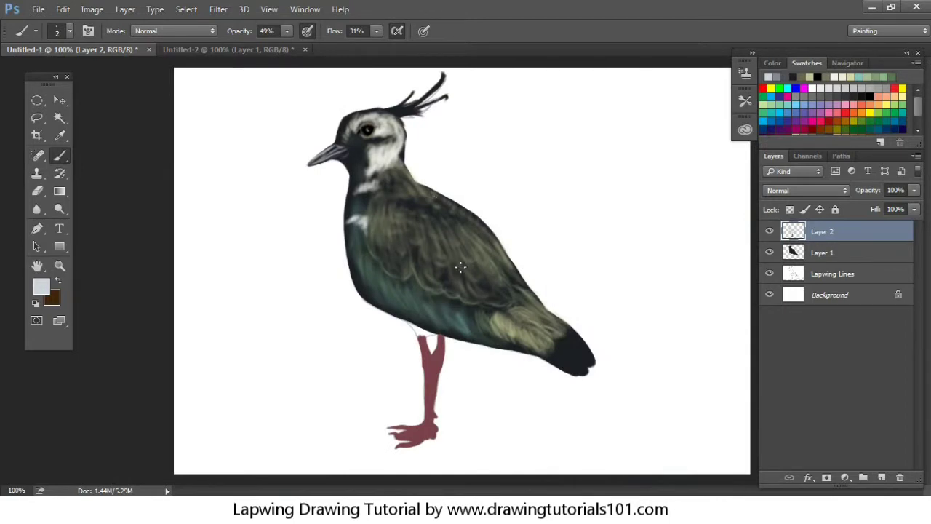
# Sample the olive from the painting, then choose a tan orange foreground colour
pyautogui.press('i')
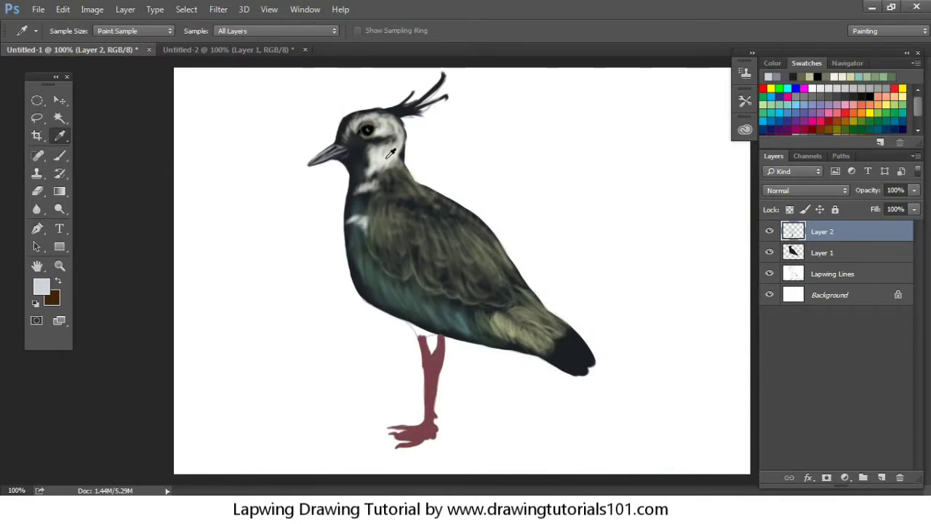
pyautogui.press('b')
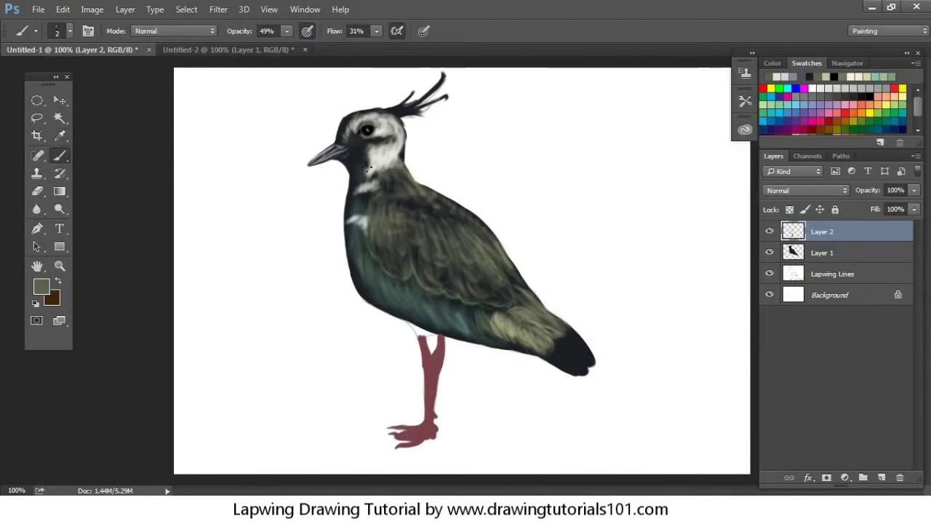
pyautogui.press('[')
pyautogui.press('[')
pyautogui.press('[')
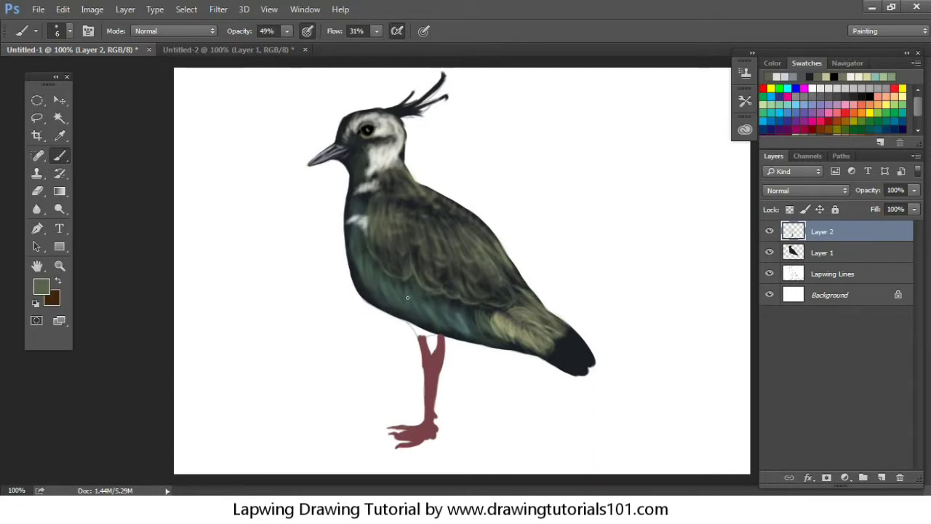
pyautogui.click(41, 285)
pyautogui.click(758, 265)
pyautogui.click(684, 141)
pyautogui.click(879, 108)
# Zoom in and paint tan strokes along the back of the head at 87% opacity, 66% flow
pyautogui.hotkey('ctrl', '+')
pyautogui.moveTo(456, 392); pyautogui.dragTo(478, 439)
pyautogui.moveTo(376, 30); pyautogui.dragTo(378, 51)
pyautogui.moveTo(286, 31); pyautogui.dragTo(296, 49)
pyautogui.press('[')
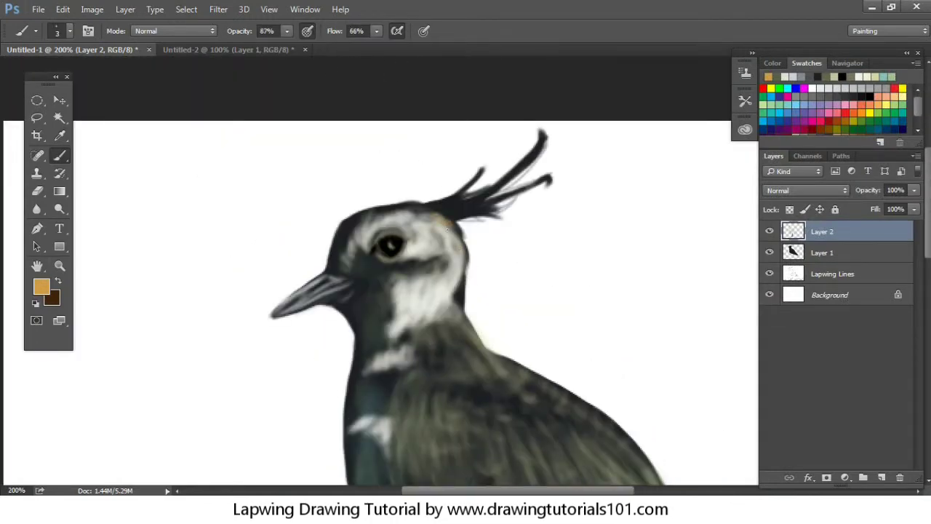
pyautogui.moveTo(445, 218)
pyautogui.mouseDown()
pyautogui.moveTo(475, 267)
pyautogui.moveTo(459, 302)
pyautogui.mouseUp()
# Paint cream highlights along the nape, down the neck and on the head above the eye
pyautogui.click(41, 286)
pyautogui.click(613, 114)
pyautogui.click(882, 101)
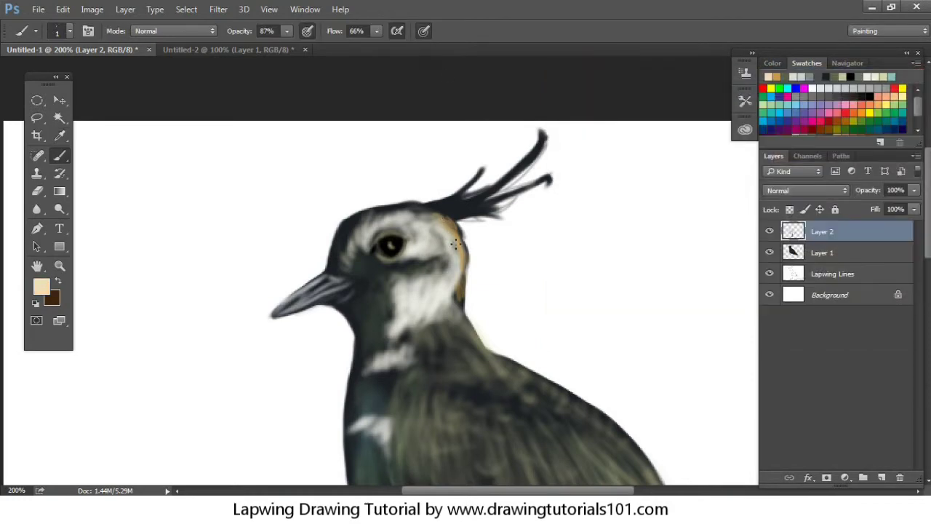
pyautogui.moveTo(437, 216)
pyautogui.mouseDown()
pyautogui.moveTo(463, 249)
pyautogui.moveTo(462, 285)
pyautogui.moveTo(452, 283)
pyautogui.mouseUp()
pyautogui.moveTo(468, 296); pyautogui.dragTo(459, 312)
pyautogui.moveTo(345, 258); pyautogui.dragTo(379, 231)
# Brush light strokes along the crest feathers, then zoom out and sample a dark colour from the bird
pyautogui.scroll(-2, 422, 222)
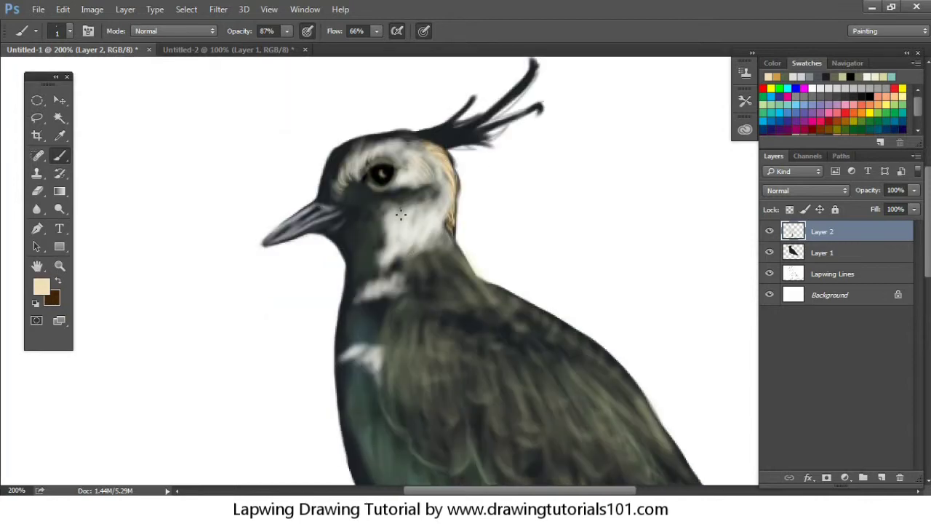
pyautogui.press(']')
pyautogui.press(']')
pyautogui.scroll(1, 415, 176)
pyautogui.moveTo(502, 109)
pyautogui.mouseDown()
pyautogui.moveTo(451, 150)
pyautogui.moveTo(393, 158)
pyautogui.mouseUp()
pyautogui.press('[')
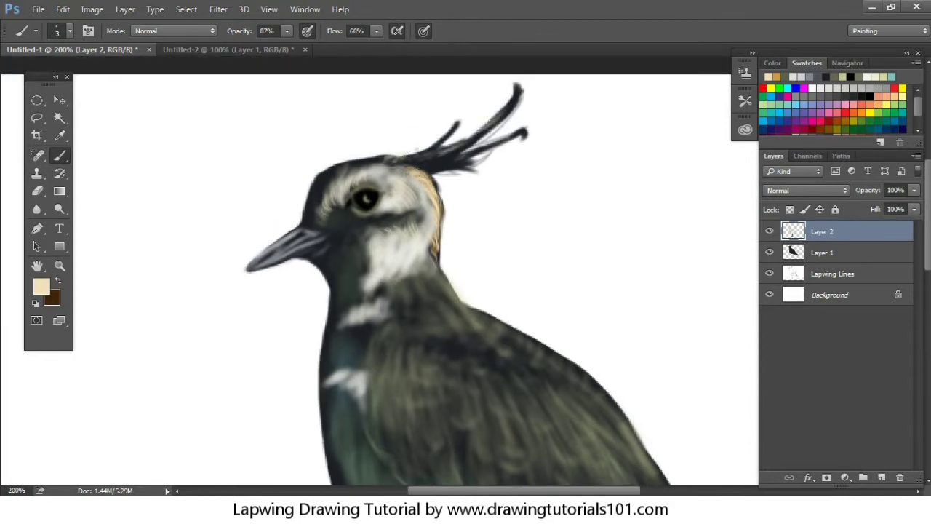
pyautogui.hotkey('ctrl', '-')
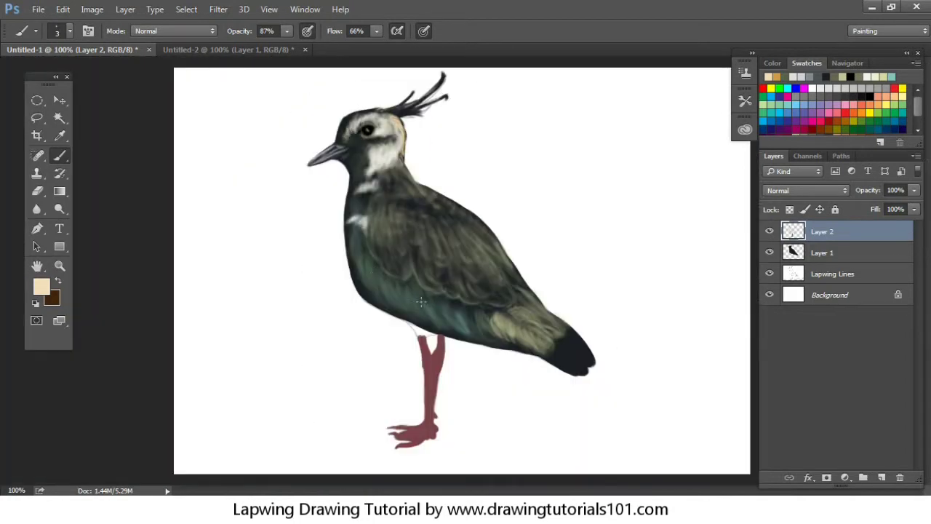
pyautogui.press('i')
pyautogui.click(419, 301)
pyautogui.click(42, 286)
# Paint dark and rust-brown strokes near the chest and a brown dab on the back
pyautogui.click(760, 267)
pyautogui.click(713, 226)
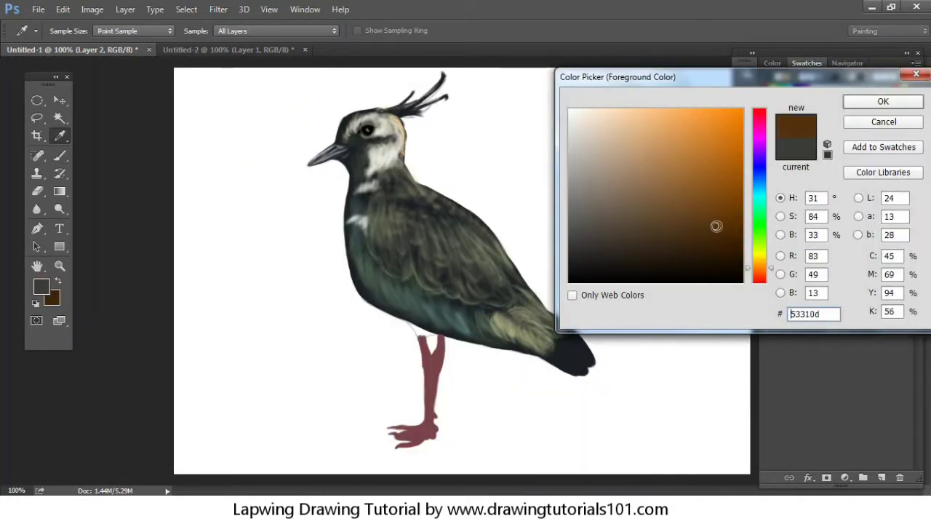
pyautogui.press('Return')
pyautogui.press('b')
pyautogui.moveTo(371, 214); pyautogui.dragTo(376, 239)
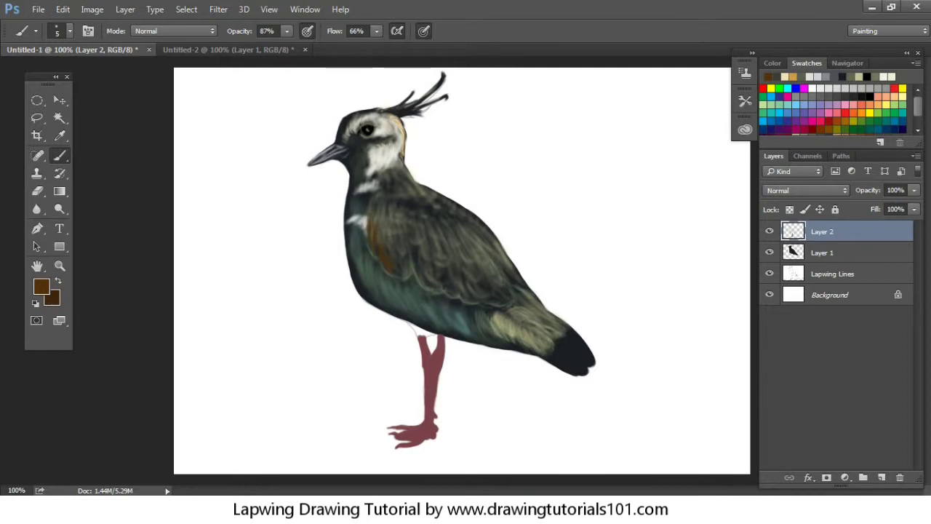
pyautogui.click(42, 286)
pyautogui.click(717, 225)
pyautogui.press('Return')
pyautogui.moveTo(370, 215)
pyautogui.mouseDown()
pyautogui.moveTo(374, 246)
pyautogui.moveTo(395, 275)
pyautogui.mouseUp()
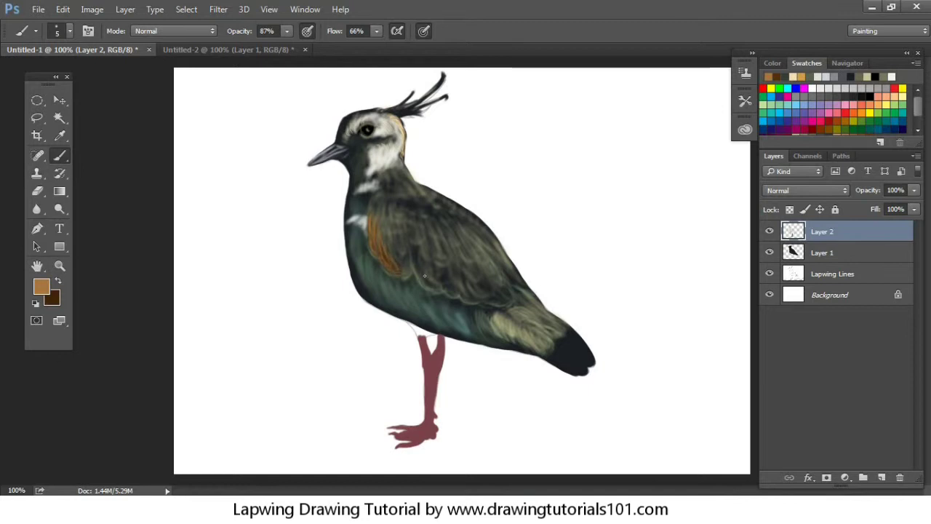
pyautogui.moveTo(434, 203); pyautogui.dragTo(439, 207)
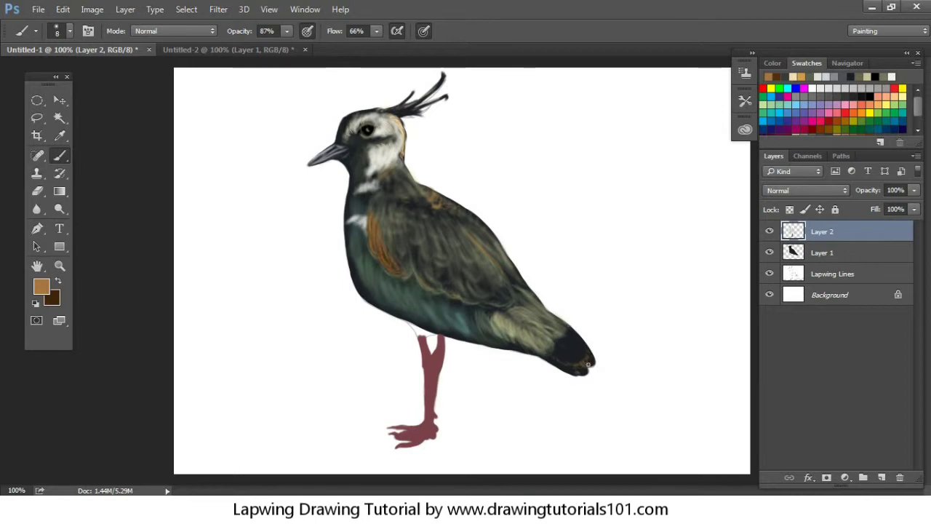
# Brighten the white breast, neck and throat patches with light tan
pyautogui.click(44, 290)
pyautogui.moveTo(638, 143); pyautogui.dragTo(602, 137)
pyautogui.click(866, 104)
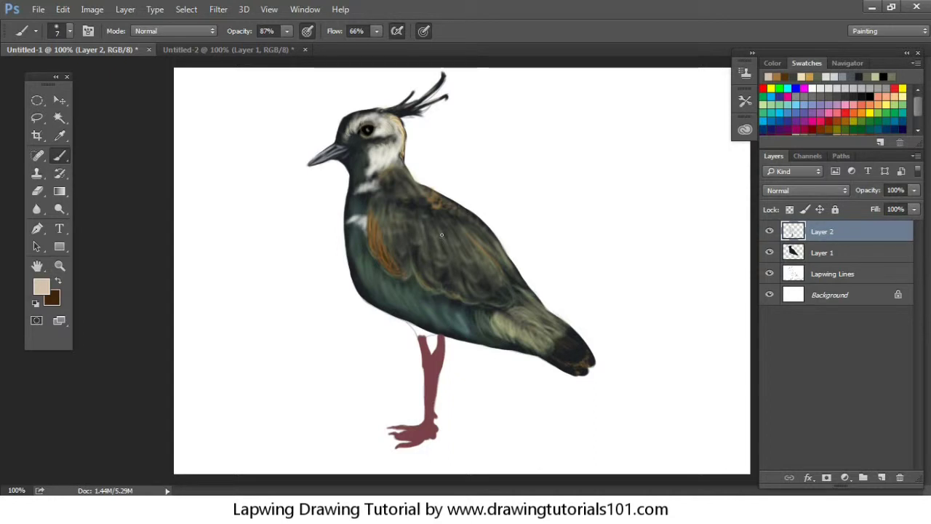
pyautogui.moveTo(379, 207)
pyautogui.mouseDown()
pyautogui.moveTo(375, 227)
pyautogui.moveTo(368, 215)
pyautogui.mouseUp()
pyautogui.moveTo(368, 180); pyautogui.dragTo(374, 191)
pyautogui.moveTo(371, 148); pyautogui.dragTo(378, 158)
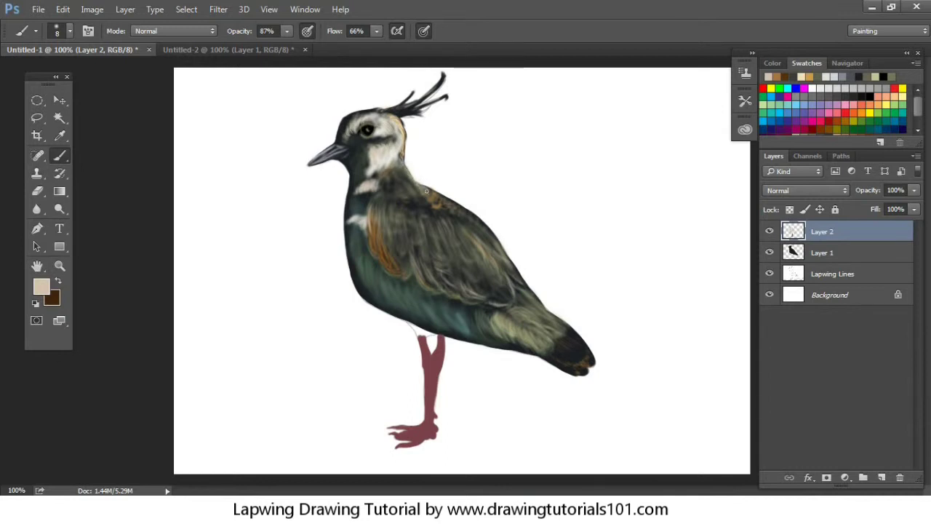
# Add a light stroke along the back edge and light feather strokes on the upper tail
pyautogui.moveTo(458, 207); pyautogui.dragTo(502, 246)
pyautogui.press(']')
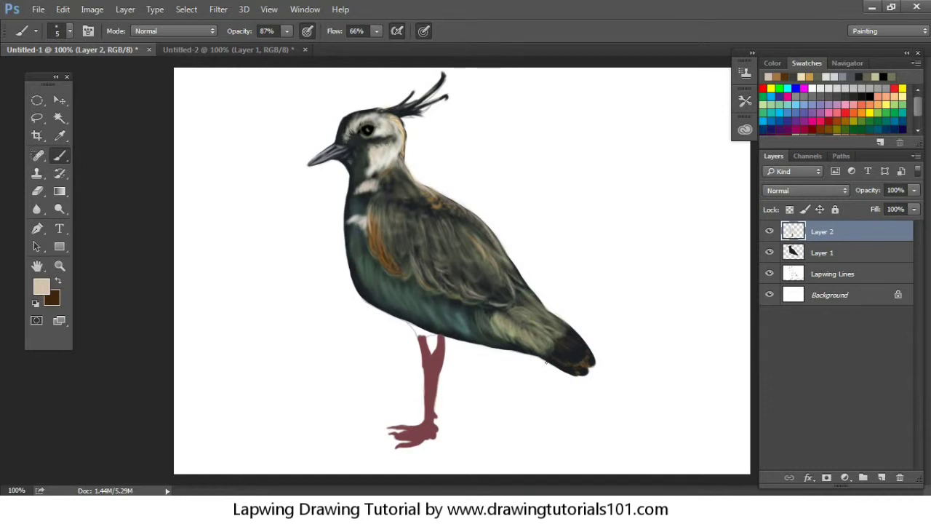
pyautogui.press(']')
pyautogui.press(']')
pyautogui.press(']')
pyautogui.moveTo(514, 313)
pyautogui.mouseDown()
pyautogui.moveTo(535, 311)
pyautogui.moveTo(553, 324)
pyautogui.moveTo(542, 314)
pyautogui.mouseUp()
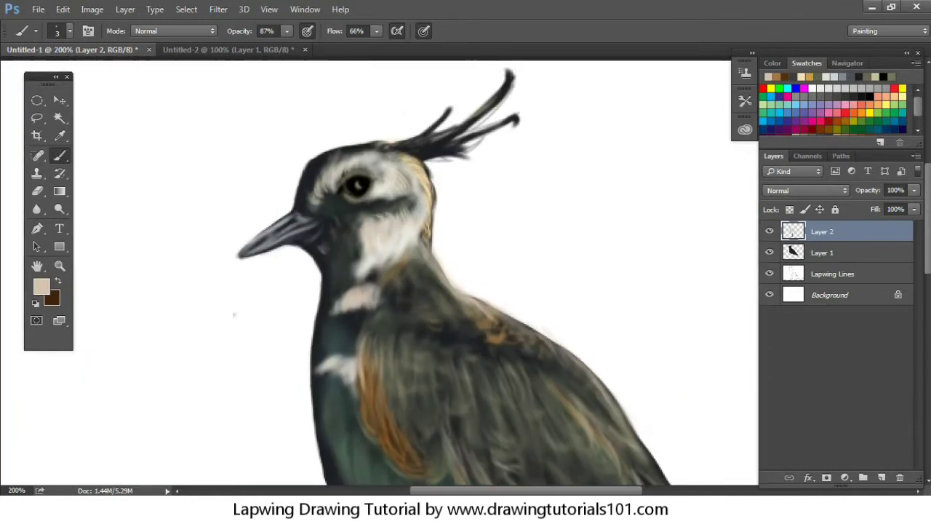
# Paint white over the throat patch below the eye with a size 3 brush
pyautogui.click(40, 287)
pyautogui.click(179, 249)
pyautogui.press('Return')
pyautogui.press(']')
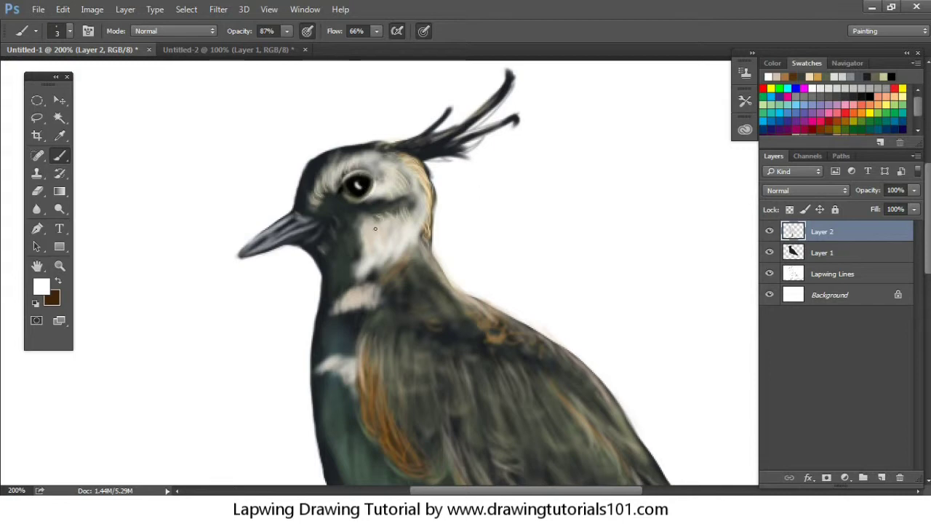
pyautogui.moveTo(364, 230)
pyautogui.mouseDown()
pyautogui.moveTo(370, 218)
pyautogui.moveTo(393, 218)
pyautogui.moveTo(398, 232)
pyautogui.mouseUp()
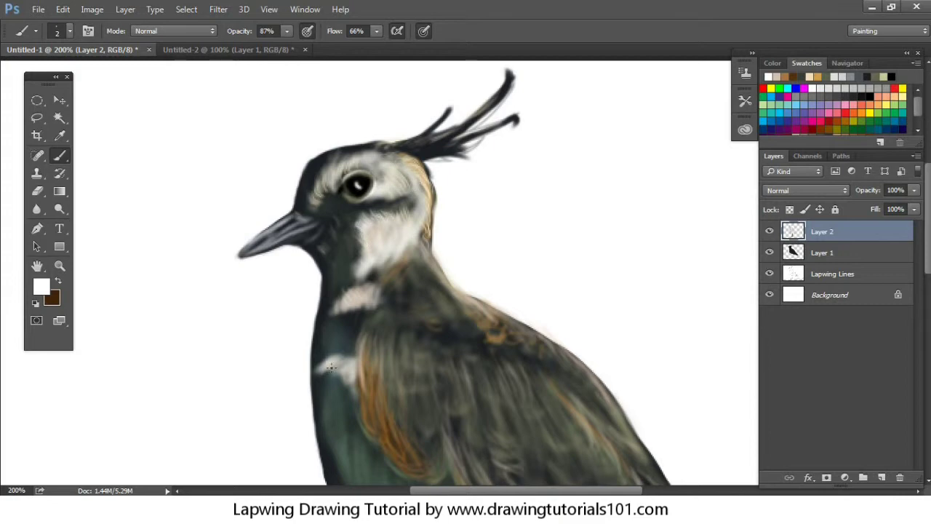
pyautogui.hotkey('ctrl', '-')
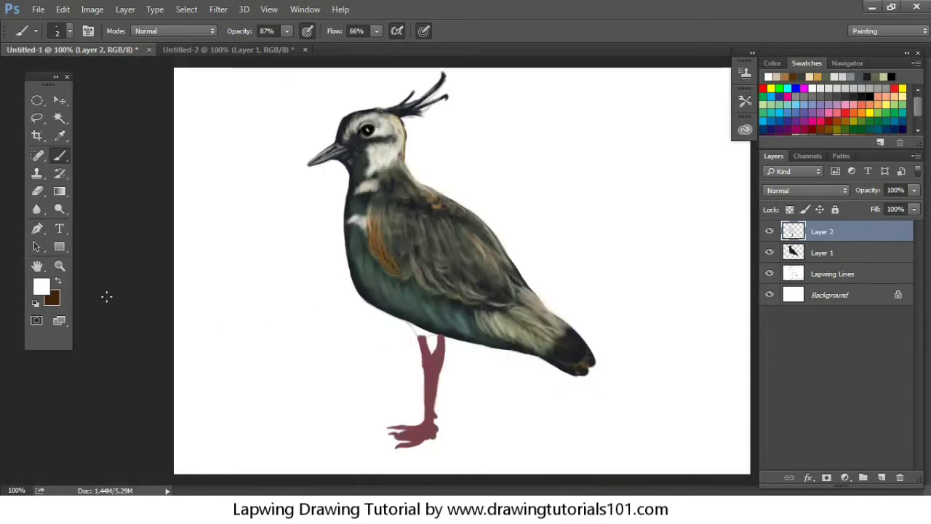
# Sample the legs' reddish tone and choose a darker maroon shade of it
pyautogui.press('i')
pyautogui.click(429, 378)
pyautogui.click(41, 286)
pyautogui.click(883, 101)
pyautogui.click(41, 287)
pyautogui.click(664, 214)
pyautogui.press('Return')
# Zoom in on the legs and set the brush to 57% opacity and 39% flow
pyautogui.press('b')
pyautogui.hotkey('ctrl', '+')
pyautogui.press(']')
pyautogui.press(']')
pyautogui.press(']')
pyautogui.hotkey('shift', '3')
pyautogui.hotkey('shift', '9')
pyautogui.press('5')
pyautogui.press('7')
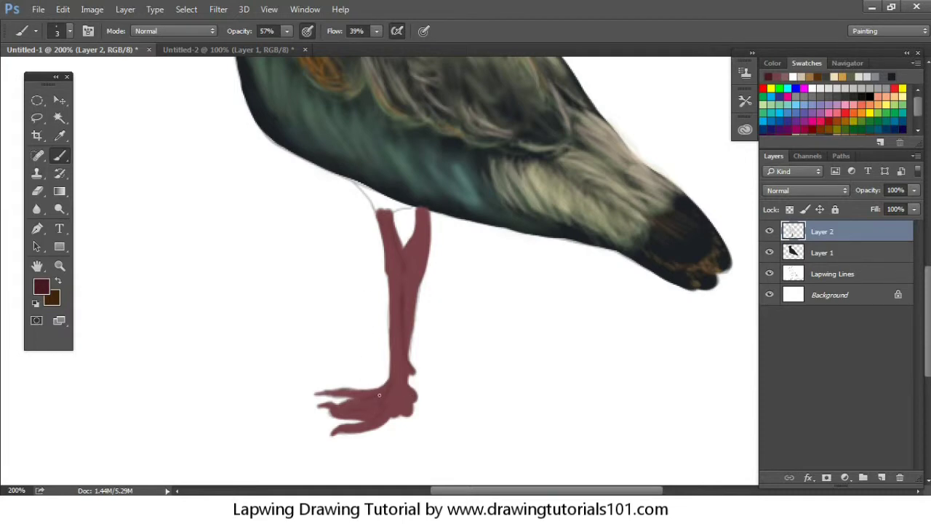
# Shade the foot top dark red, then add light pink highlights down the leg and on a toe
pyautogui.moveTo(342, 391)
pyautogui.mouseDown()
pyautogui.moveTo(385, 382)
pyautogui.moveTo(367, 390)
pyautogui.mouseUp()
pyautogui.click(40, 286)
pyautogui.moveTo(676, 236); pyautogui.dragTo(606, 158)
pyautogui.press('Return')
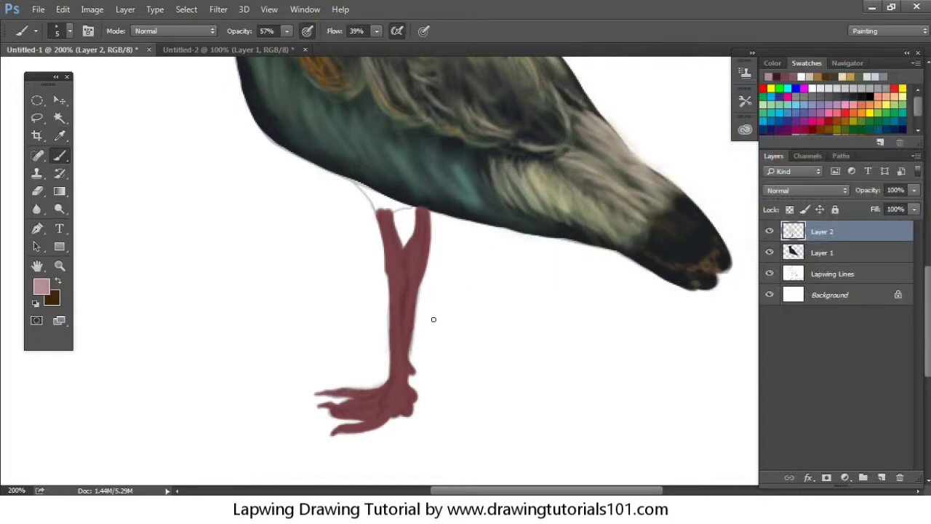
pyautogui.press('[')
pyautogui.moveTo(384, 211); pyautogui.dragTo(401, 345)
pyautogui.press(']')
pyautogui.moveTo(350, 426); pyautogui.dragTo(375, 423)
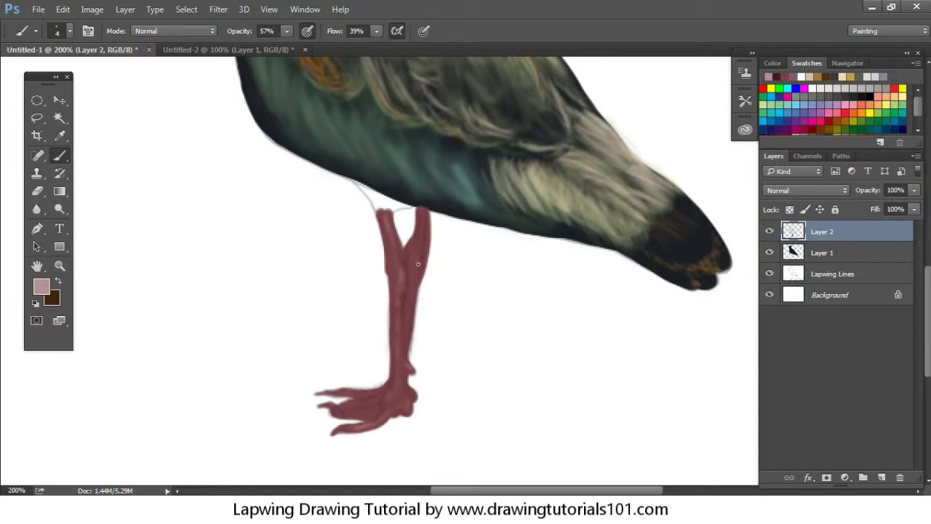
# Brush faint pink highlights across the foot and along both edges of the leg
pyautogui.press(']')
pyautogui.moveTo(342, 411)
pyautogui.mouseDown()
pyautogui.moveTo(371, 414)
pyautogui.moveTo(368, 401)
pyautogui.moveTo(344, 390)
pyautogui.mouseUp()
pyautogui.press(']')
pyautogui.moveTo(399, 354); pyautogui.dragTo(392, 233)
pyautogui.moveTo(403, 331); pyautogui.dragTo(403, 404)
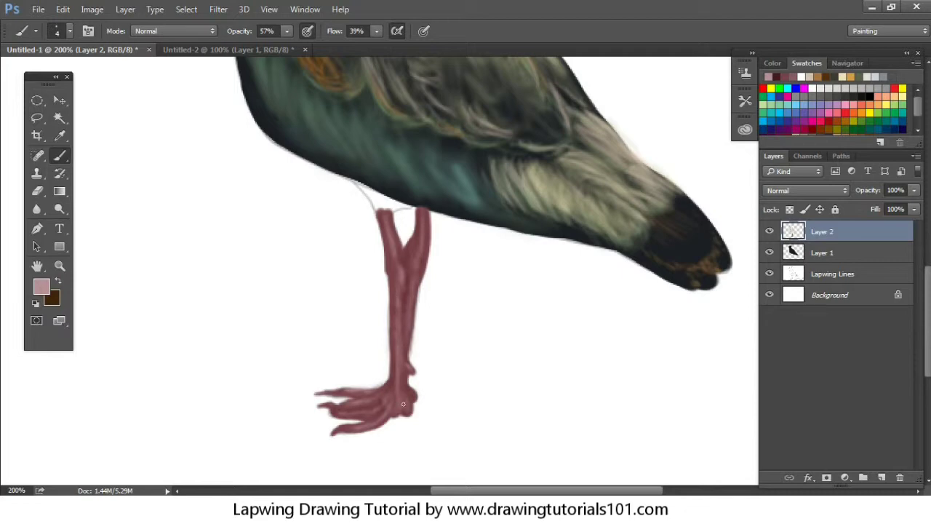
pyautogui.moveTo(384, 215); pyautogui.dragTo(392, 305)
pyautogui.moveTo(420, 241)
pyautogui.mouseDown()
pyautogui.moveTo(425, 218)
pyautogui.moveTo(396, 264)
pyautogui.moveTo(410, 354)
pyautogui.mouseUp()
# Highlight the leg's upper right edge and the toes with a lighter pink
pyautogui.click(41, 286)
pyautogui.click(588, 131)
pyautogui.click(881, 99)
pyautogui.press('[')
pyautogui.moveTo(424, 262); pyautogui.dragTo(426, 223)
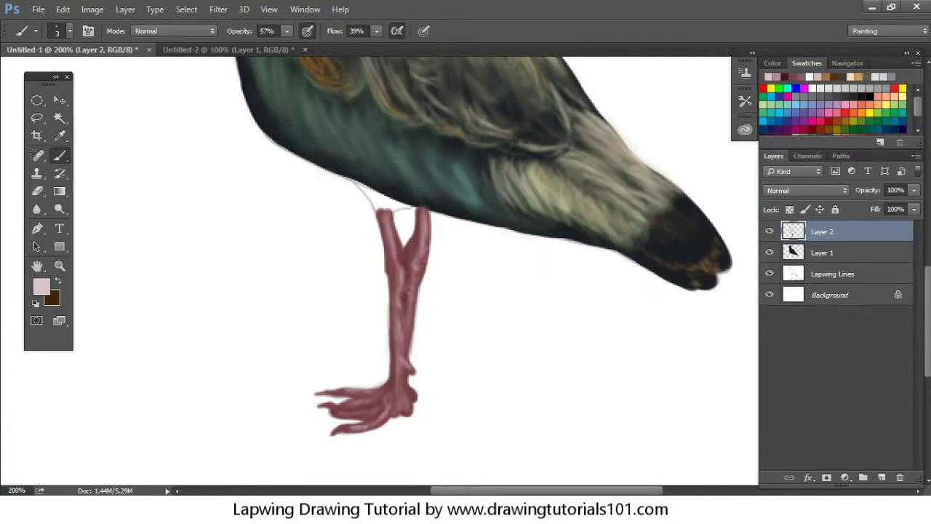
pyautogui.moveTo(346, 408)
pyautogui.mouseDown()
pyautogui.moveTo(369, 413)
pyautogui.moveTo(383, 399)
pyautogui.moveTo(377, 387)
pyautogui.mouseUp()
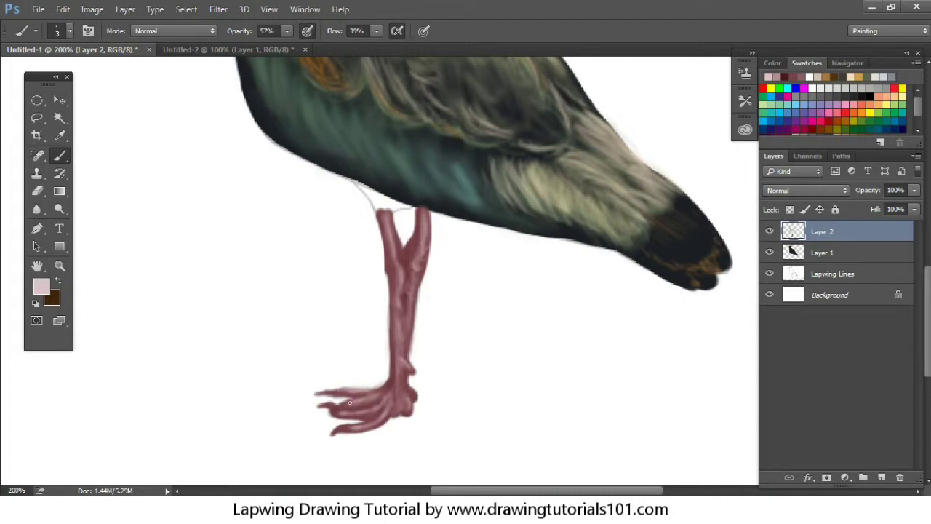
# Paint near-black claws on the top and bottom toe tips
pyautogui.click(41, 287)
pyautogui.click(603, 241)
pyautogui.press('Return')
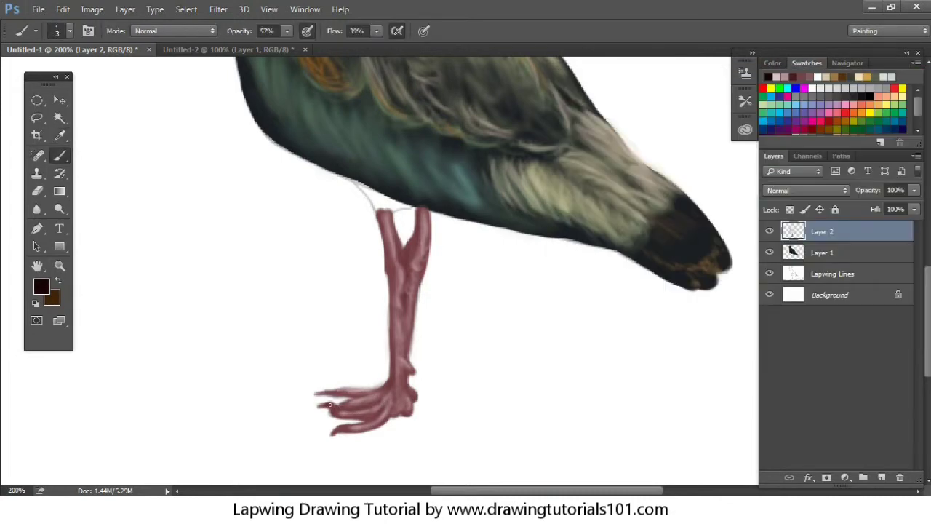
pyautogui.moveTo(344, 427); pyautogui.dragTo(333, 434)
pyautogui.moveTo(333, 393); pyautogui.dragTo(316, 392)
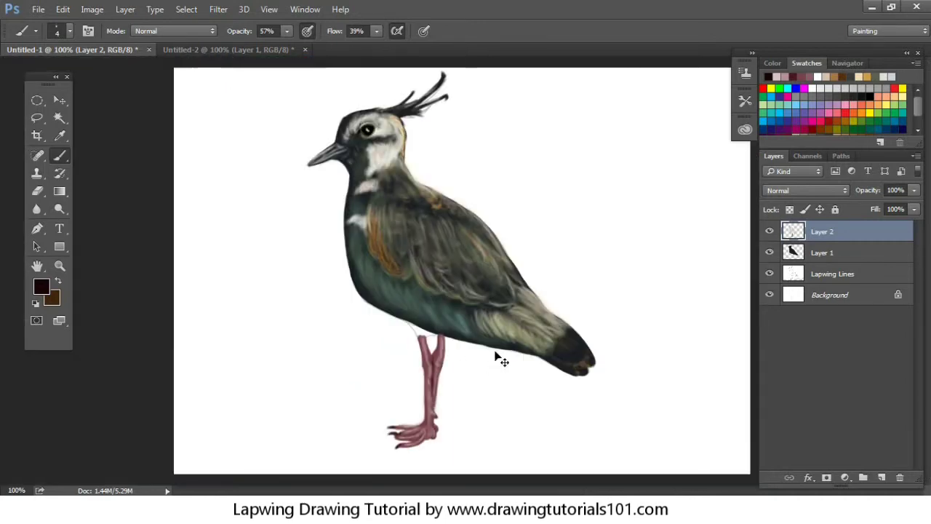
# Paint light greyish-pink along the belly underside above the legs
pyautogui.moveTo(499, 357); pyautogui.dragTo(411, 298)
pyautogui.click(41, 287)
pyautogui.click(588, 177)
pyautogui.click(880, 99)
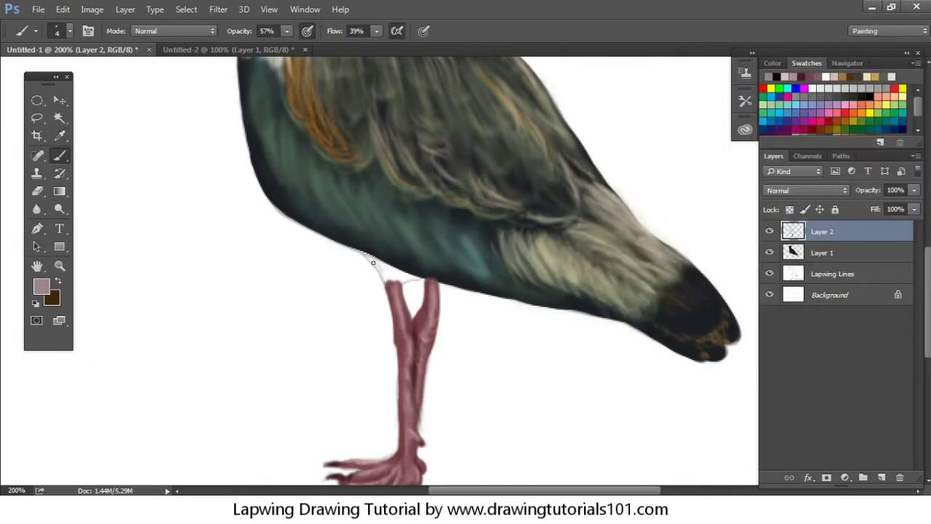
pyautogui.moveTo(379, 268)
pyautogui.mouseDown()
pyautogui.moveTo(364, 251)
pyautogui.moveTo(392, 278)
pyautogui.mouseUp()
pyautogui.moveTo(354, 248)
pyautogui.mouseDown()
pyautogui.moveTo(396, 279)
pyautogui.moveTo(388, 285)
pyautogui.moveTo(413, 277)
pyautogui.moveTo(400, 273)
pyautogui.mouseUp()
# Brush whitish pink onto the belly at 87% opacity and 75% flow
pyautogui.click(40, 287)
pyautogui.click(577, 124)
pyautogui.click(881, 99)
pyautogui.click(376, 31)
pyautogui.press('8')
pyautogui.press('7')
pyautogui.hotkey('shift', '7')
pyautogui.hotkey('shift', '5')
pyautogui.moveTo(384, 276); pyautogui.dragTo(417, 281)
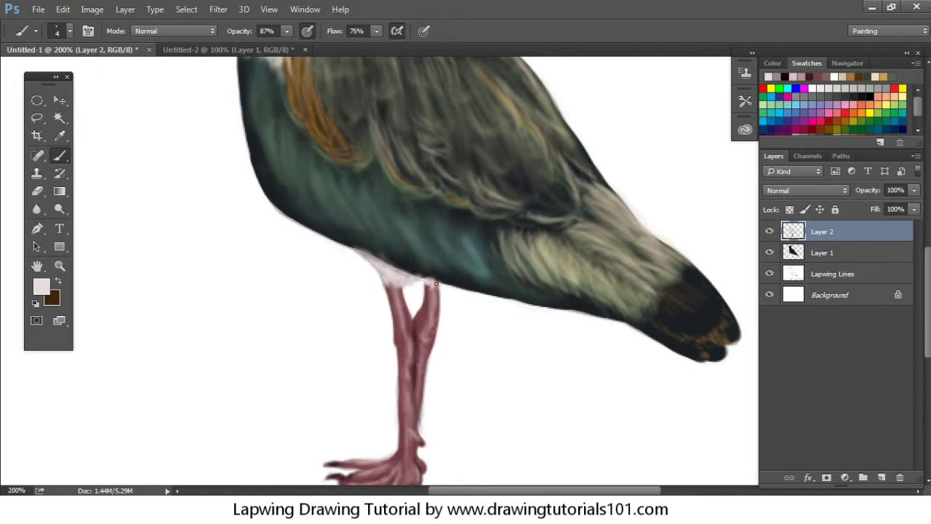
# Sample a dark green from the bird and add a new Layer 3 beneath the bird layers
pyautogui.hotkey('ctrl', '-')
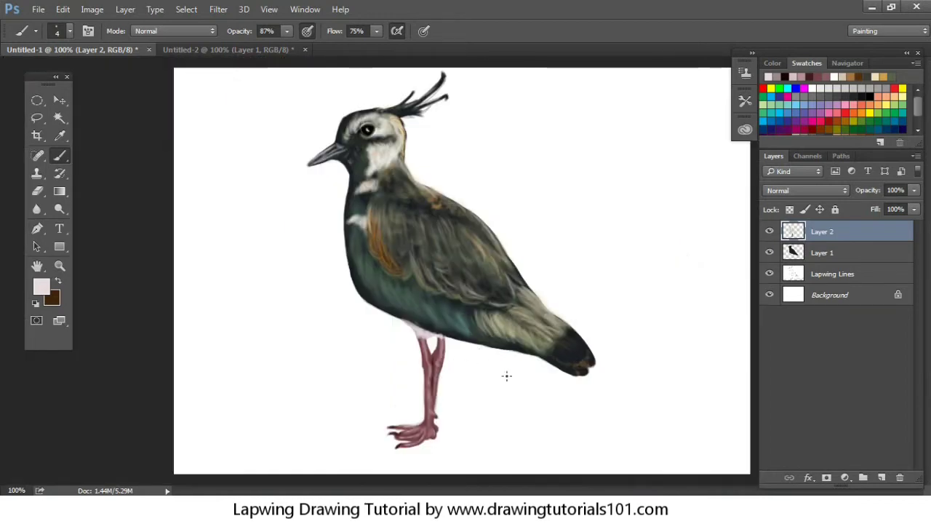
pyautogui.press('i')
pyautogui.click(418, 308)
pyautogui.click(41, 286)
pyautogui.click(881, 97)
pyautogui.click(832, 274)
pyautogui.hotkey('ctrl', 'shift', 'alt', 'n')
# Paint a grey shadow left of the feet with a 35 px brush
pyautogui.press('b')
pyautogui.click(70, 30)
pyautogui.press(']')
pyautogui.press(']')
pyautogui.press(']')
pyautogui.moveTo(465, 427)
pyautogui.mouseDown()
pyautogui.moveTo(341, 430)
pyautogui.moveTo(432, 426)
pyautogui.moveTo(446, 442)
pyautogui.moveTo(380, 441)
pyautogui.moveTo(372, 399)
pyautogui.mouseUp()
pyautogui.press('[')
# Darken the shadow under the feet and sample a light grey-green colour
pyautogui.moveTo(277, 410)
pyautogui.mouseDown()
pyautogui.moveTo(453, 408)
pyautogui.moveTo(618, 436)
pyautogui.moveTo(500, 425)
pyautogui.moveTo(407, 440)
pyautogui.moveTo(613, 443)
pyautogui.moveTo(580, 447)
pyautogui.moveTo(402, 431)
pyautogui.moveTo(560, 437)
pyautogui.mouseUp()
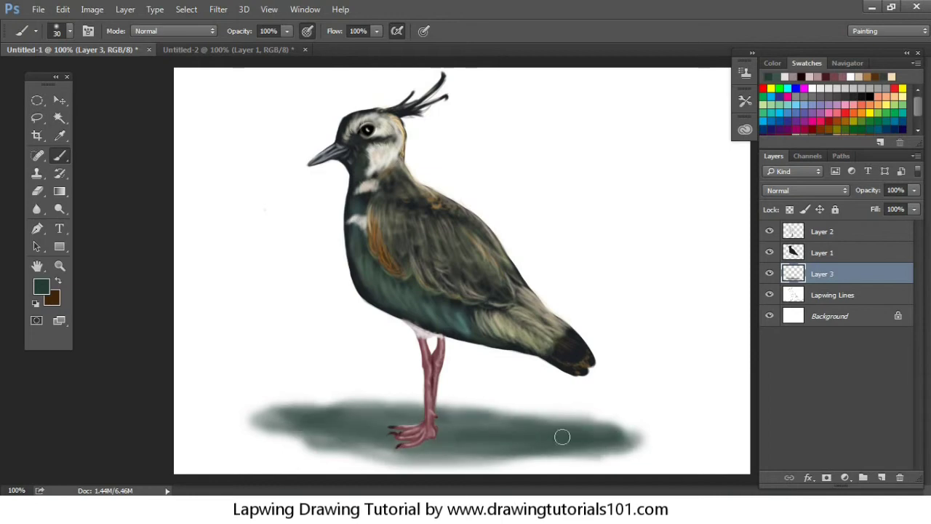
pyautogui.press('i')
pyautogui.click(47, 292)
pyautogui.press('Return')
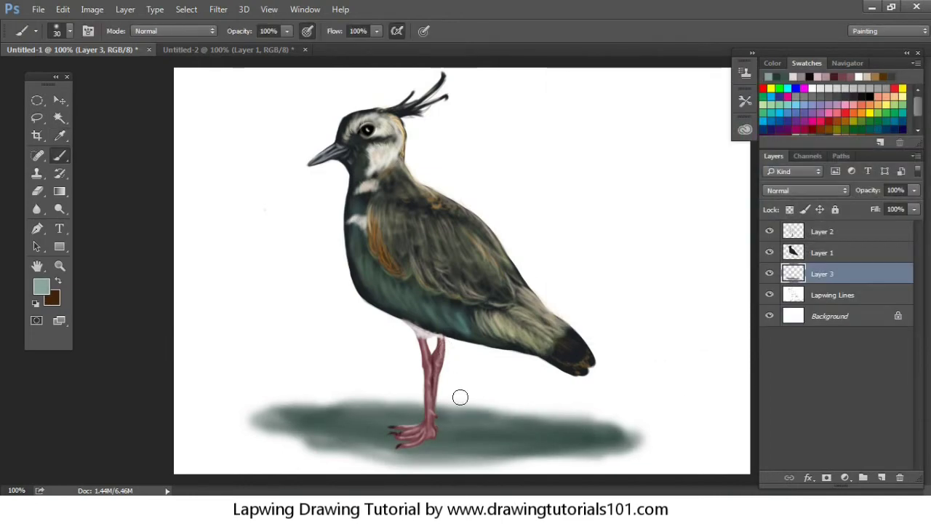
# Paint a grey-blue background around the bird on new Layer 4 with a 250 px brush
pyautogui.press(']')
pyautogui.press(']')
pyautogui.press(']')
pyautogui.moveTo(254, 336); pyautogui.dragTo(399, 337)
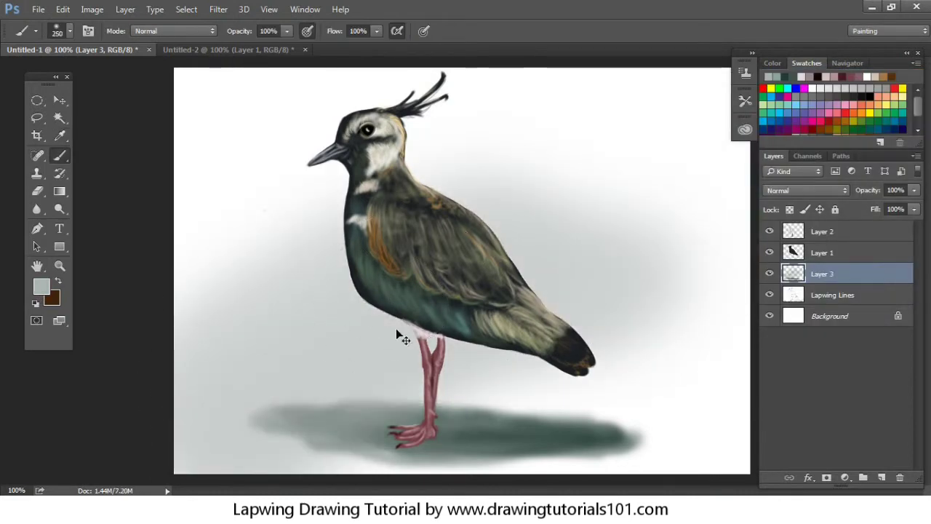
pyautogui.hotkey('ctrl', 'z')
pyautogui.click(832, 316)
pyautogui.click(881, 477)
pyautogui.moveTo(528, 434)
pyautogui.mouseDown()
pyautogui.moveTo(551, 183)
pyautogui.moveTo(374, 322)
pyautogui.moveTo(249, 488)
pyautogui.mouseUp()
# Cover the top-right corner of the canvas with grey-blue background paint
pyautogui.moveTo(614, 93); pyautogui.dragTo(560, 426)
pyautogui.press('[')
pyautogui.press('[')
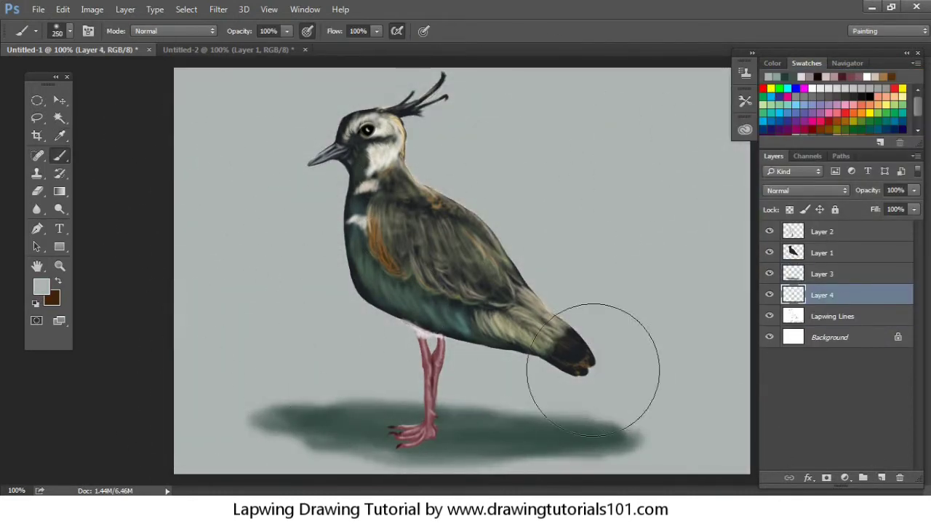
pyautogui.hotkey('ctrl', '+')
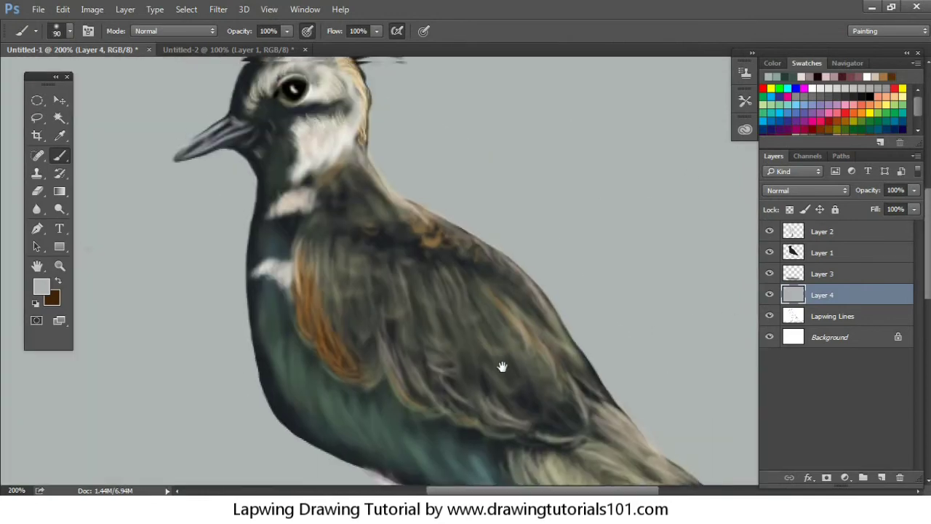
pyautogui.moveTo(484, 175); pyautogui.dragTo(521, 294)
pyautogui.press('[')
pyautogui.press('[')
pyautogui.press('[')
pyautogui.hotkey('ctrl', '-')
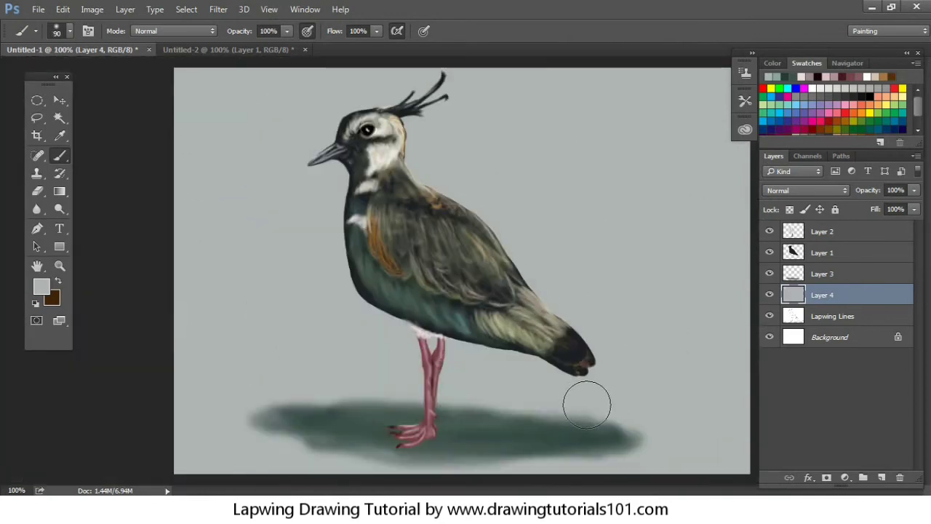
# Darken the shadow under the feet and extend it further left with a 45 px brush
pyautogui.press('[')
pyautogui.press('[')
pyautogui.press('[')
pyautogui.moveTo(457, 439)
pyautogui.mouseDown()
pyautogui.moveTo(353, 417)
pyautogui.moveTo(466, 447)
pyautogui.mouseUp()
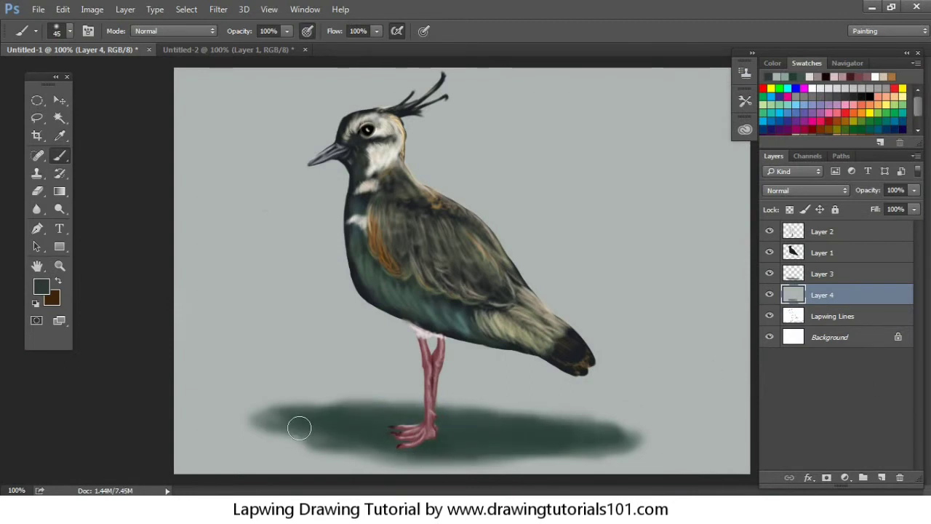
pyautogui.moveTo(301, 426); pyautogui.dragTo(361, 444)
# Add a light 20 px edge along the top of the shadow on Layer 3
pyautogui.hotkey('alt', ']')
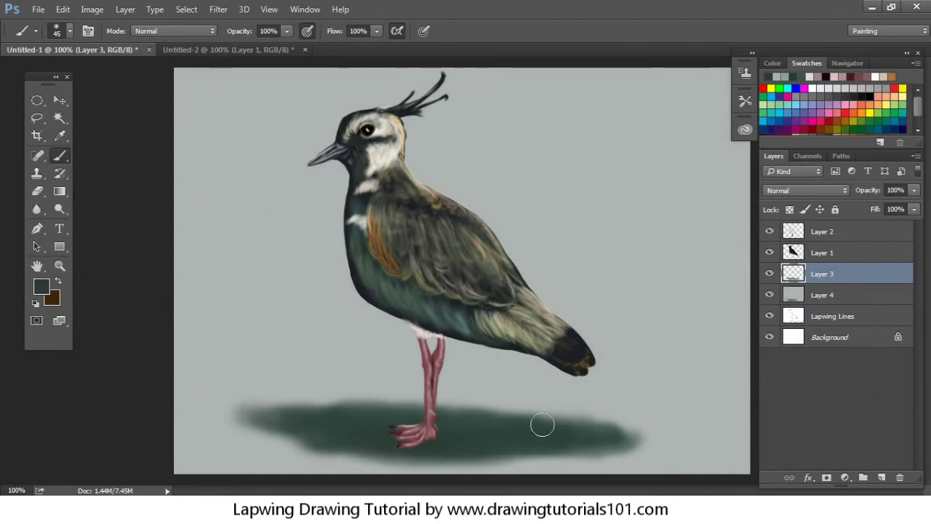
pyautogui.press('[')
pyautogui.press('[')
pyautogui.press('[')
pyautogui.press('[')
pyautogui.press('[')
pyautogui.press('[')
pyautogui.moveTo(246, 408); pyautogui.dragTo(368, 400)
pyautogui.moveTo(494, 411); pyautogui.dragTo(633, 432)
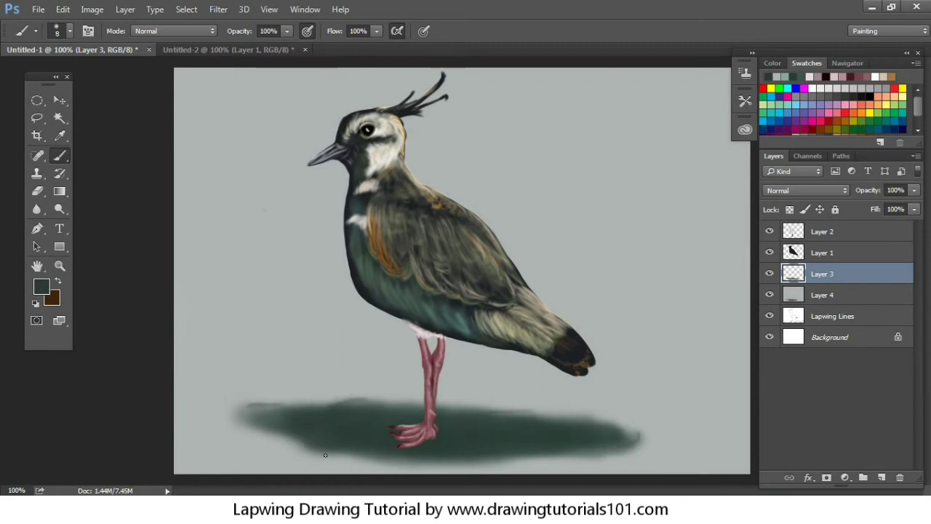
pyautogui.hotkey('ctrl', '-')
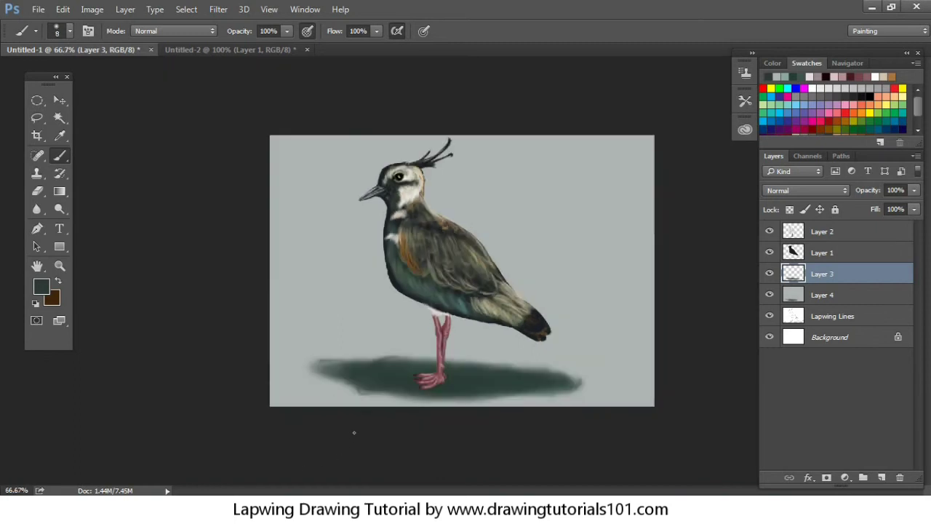